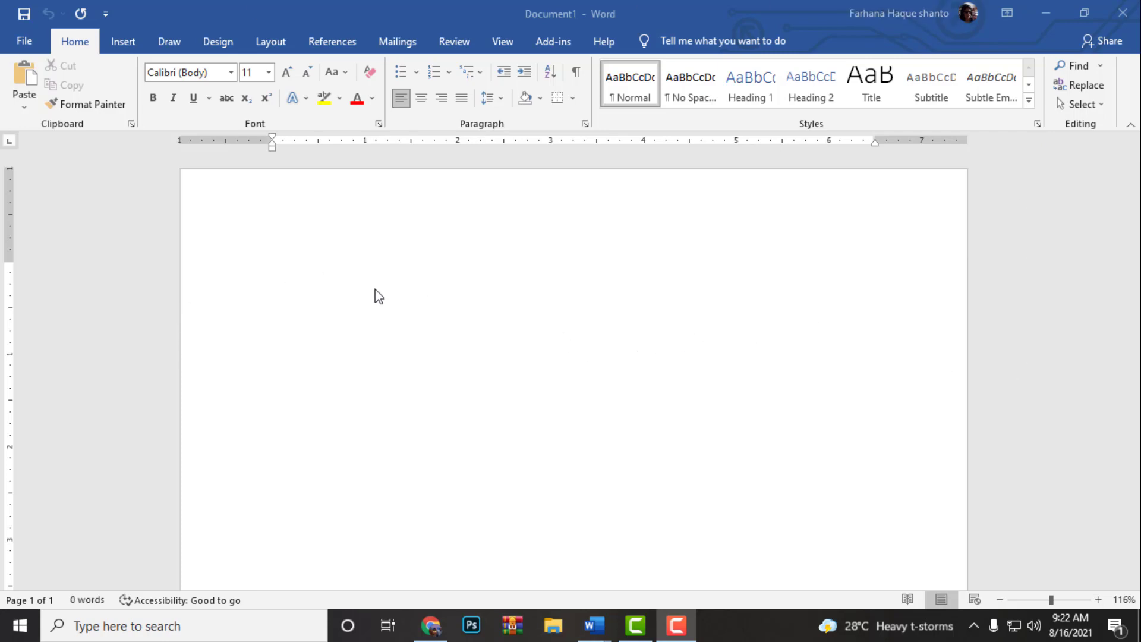
pyautogui.click(124, 47)
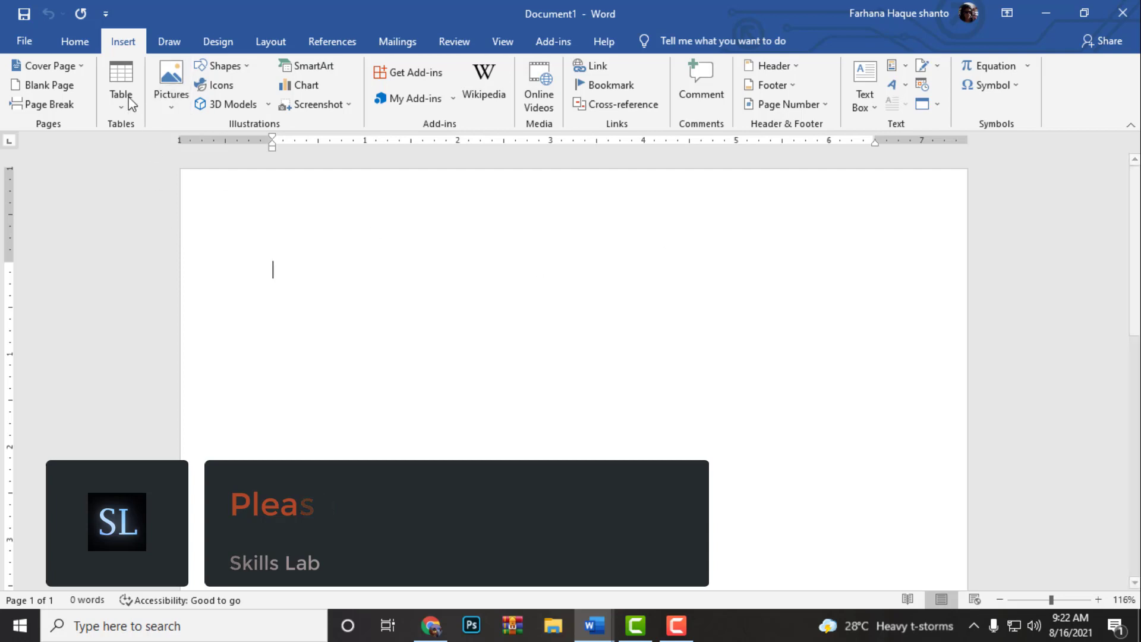
pyautogui.click(83, 43)
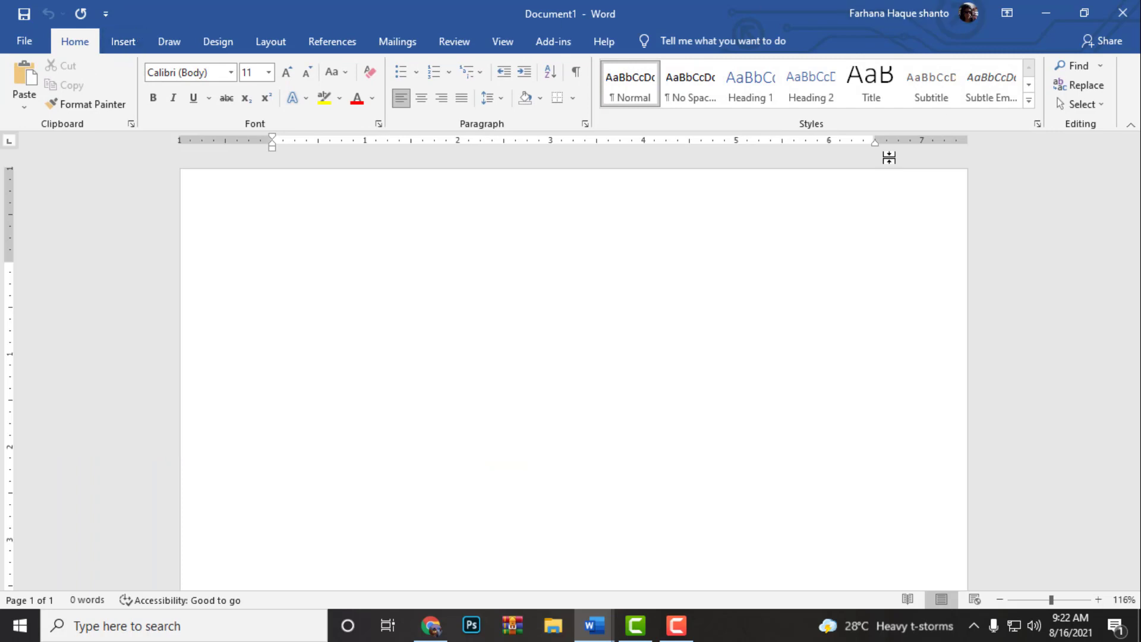
pyautogui.click(125, 46)
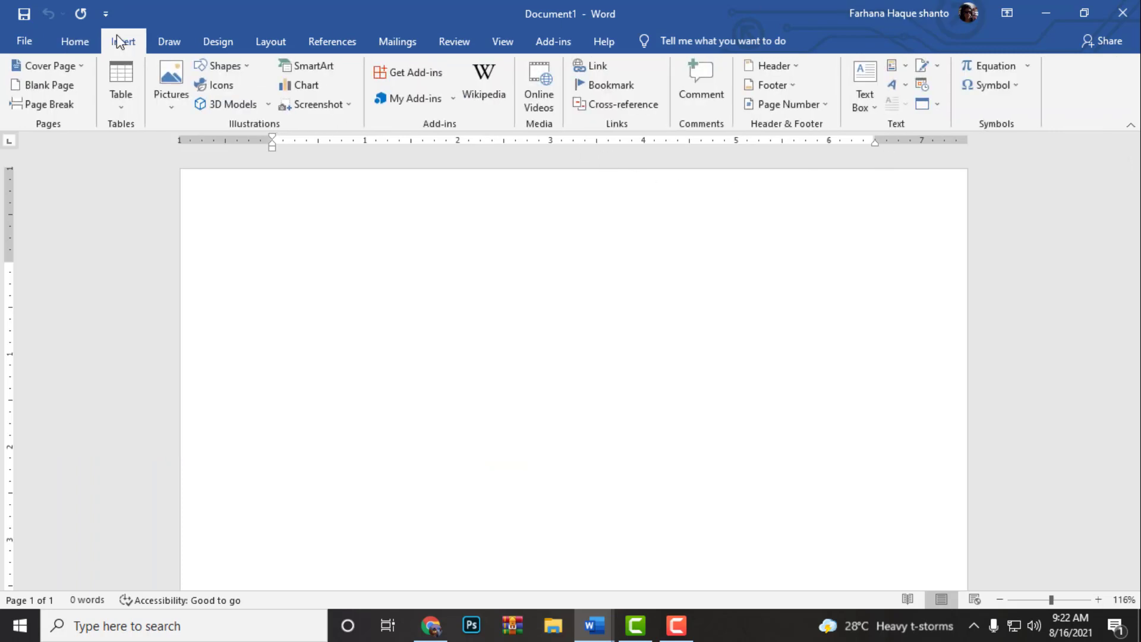
pyautogui.click(129, 83)
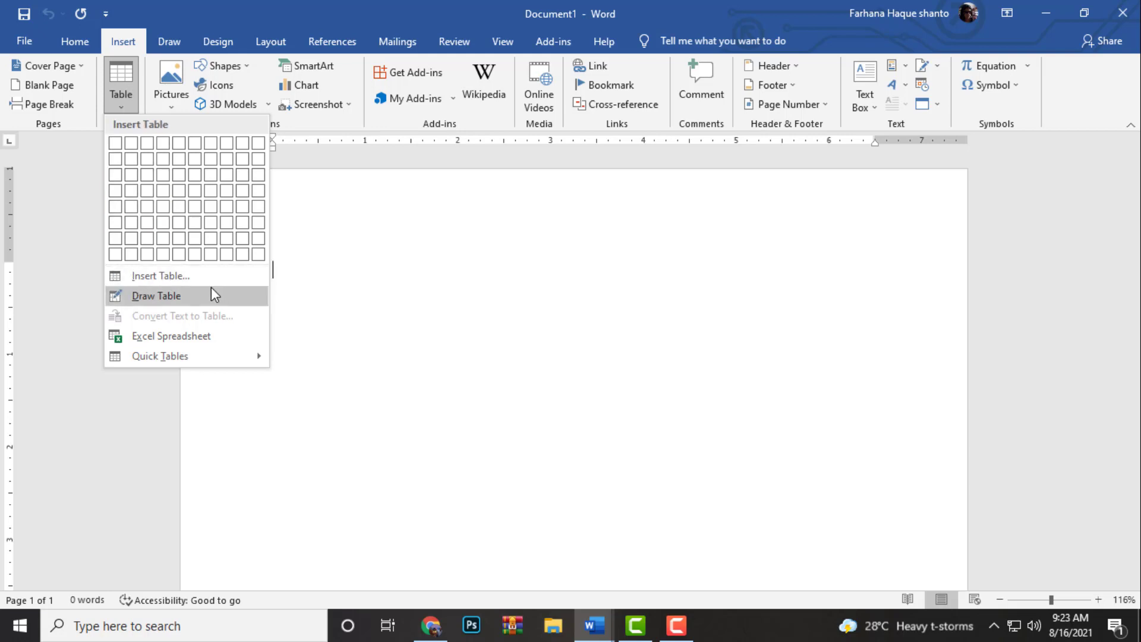
pyautogui.click(156, 280)
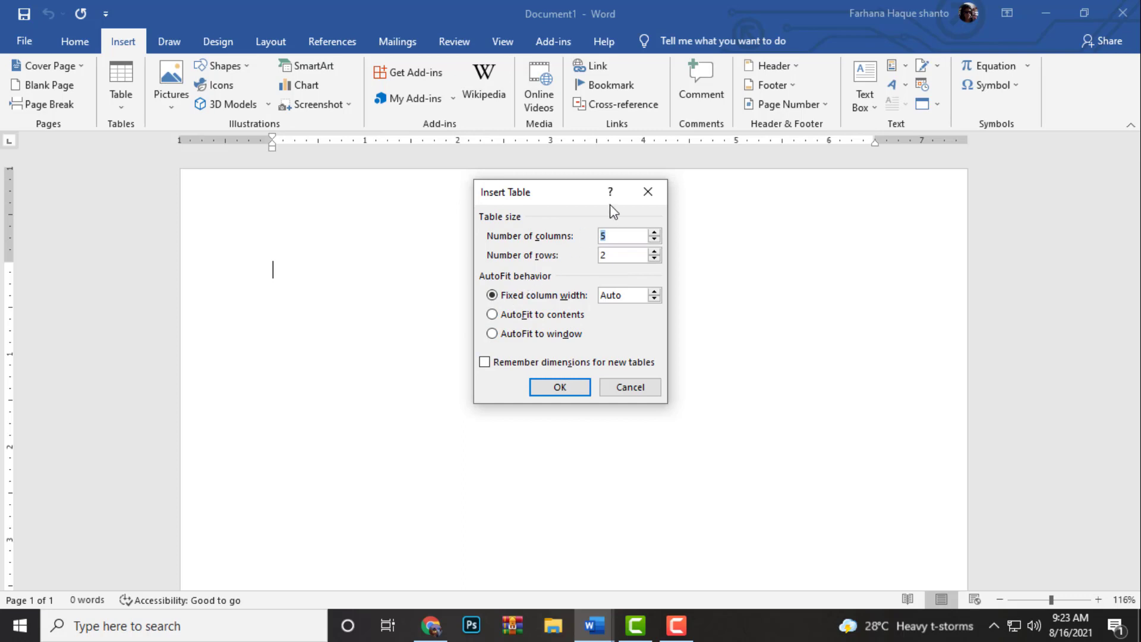
pyautogui.click(648, 190)
# Insert a table with 3 columns and 3 rows at the start of the blank document
pyautogui.click(116, 97)
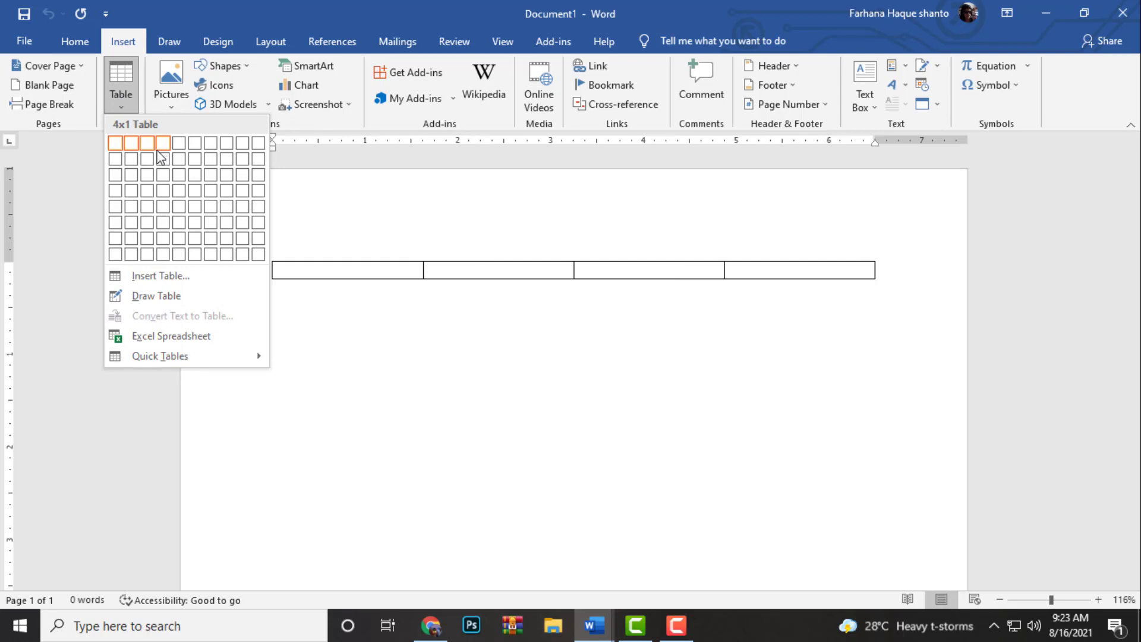
pyautogui.click(147, 174)
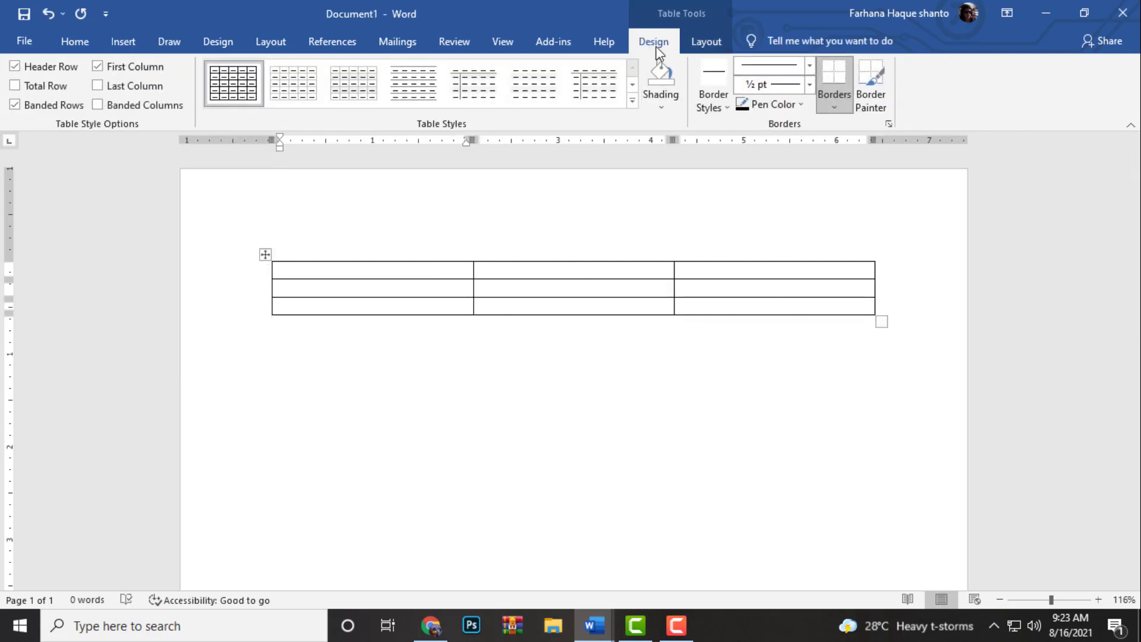
pyautogui.click(710, 45)
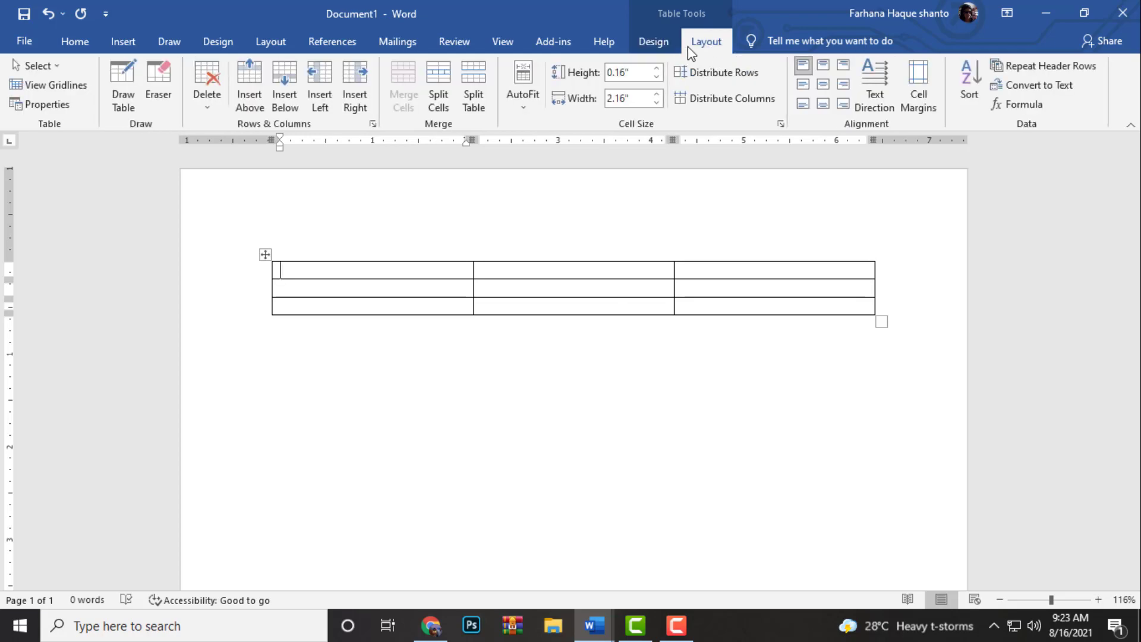
pyautogui.click(661, 37)
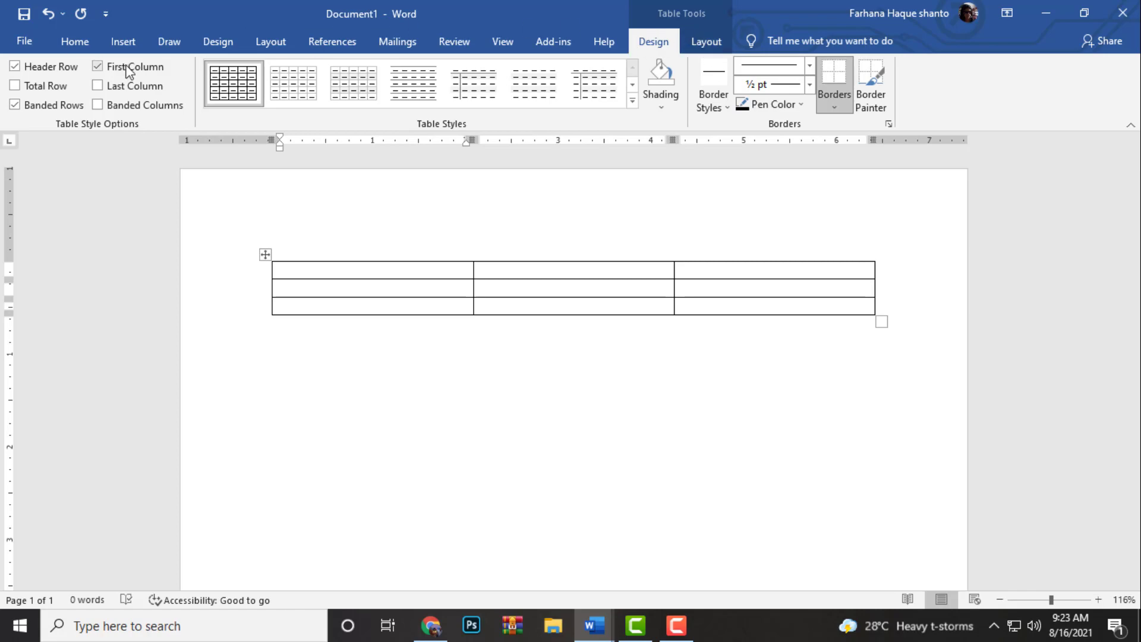
pyautogui.click(703, 41)
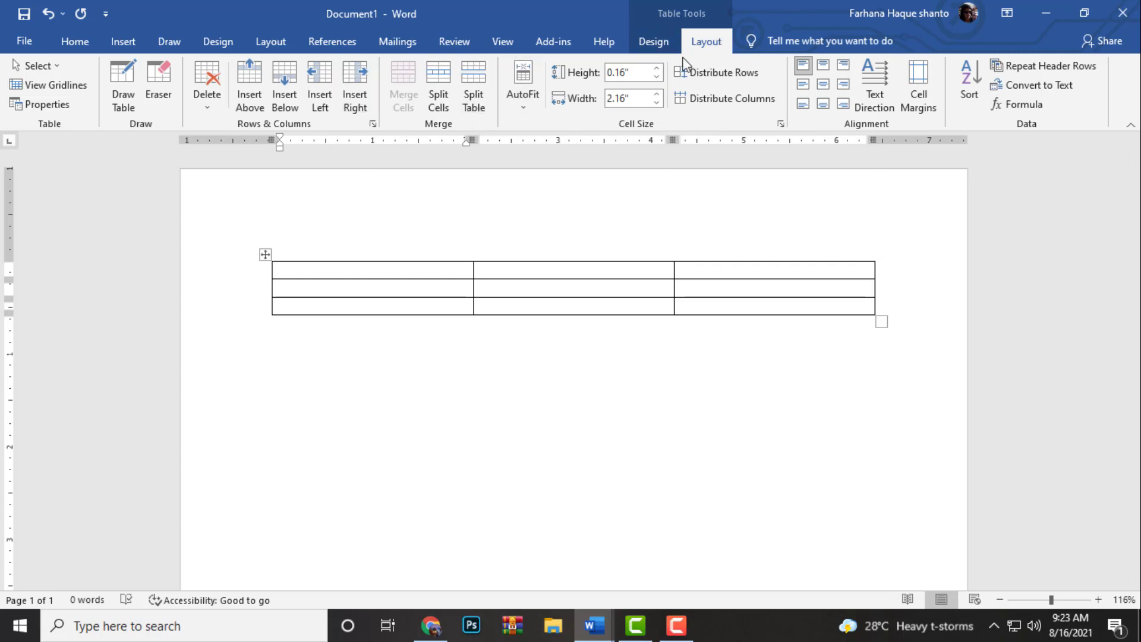
pyautogui.click(651, 41)
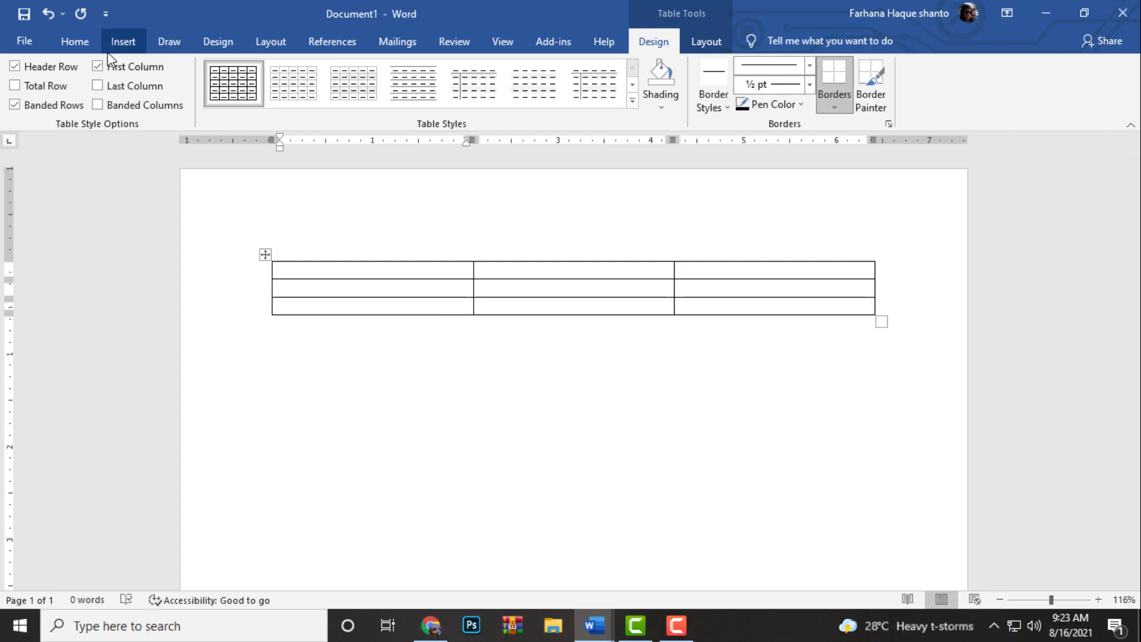
pyautogui.click(124, 41)
pyautogui.click(120, 84)
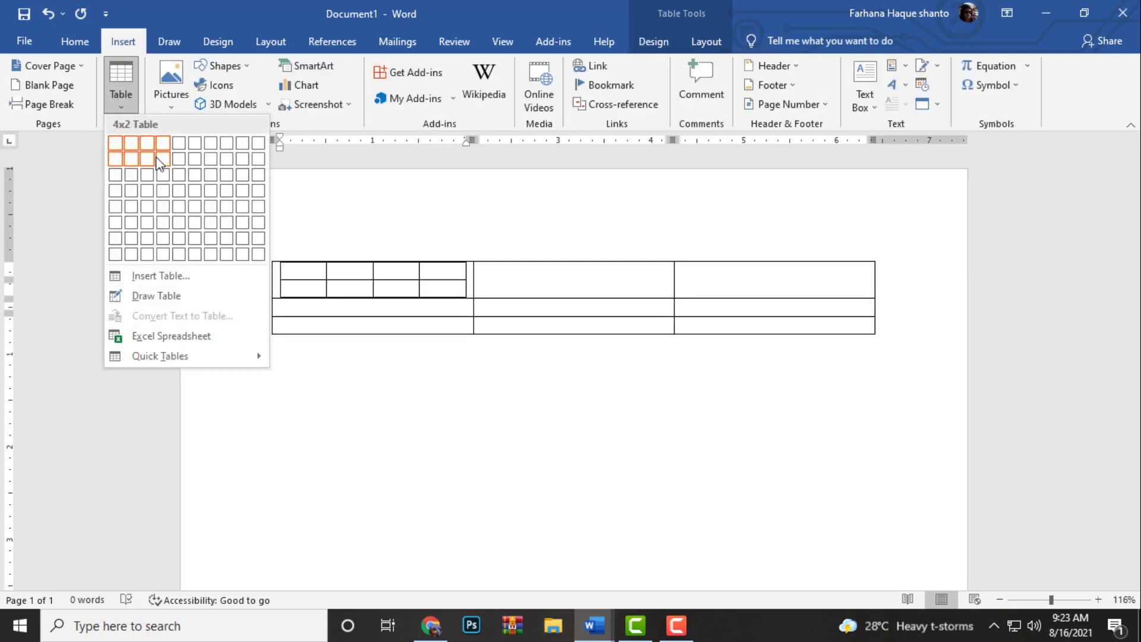
pyautogui.click(695, 392)
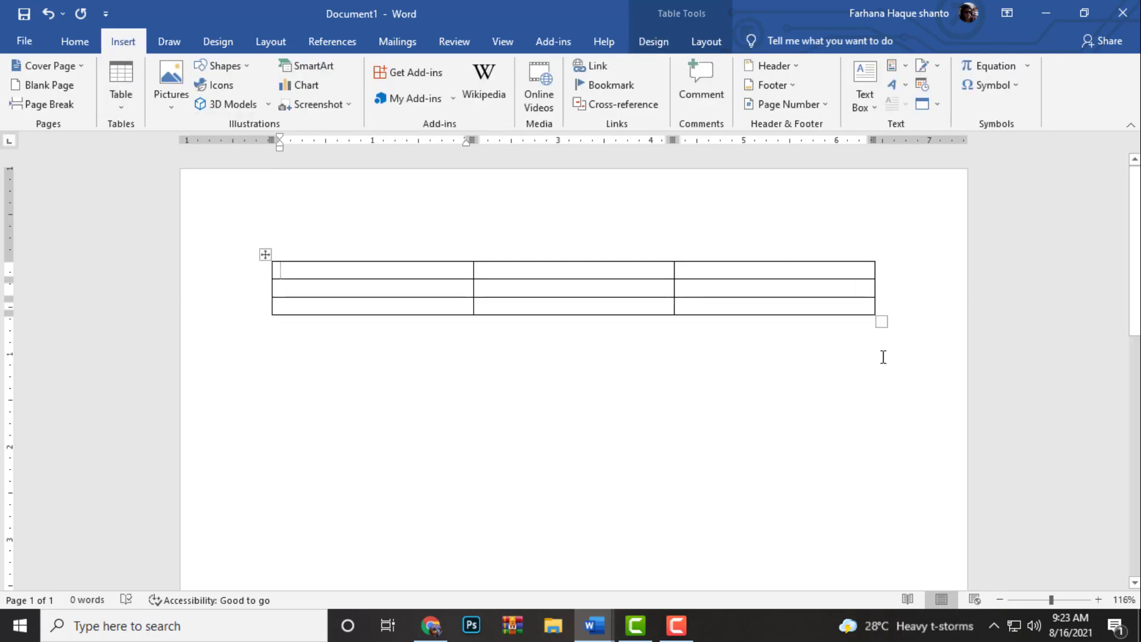
# Add several blank lines below the 3x3 table to make room for another table
pyautogui.click(904, 329)
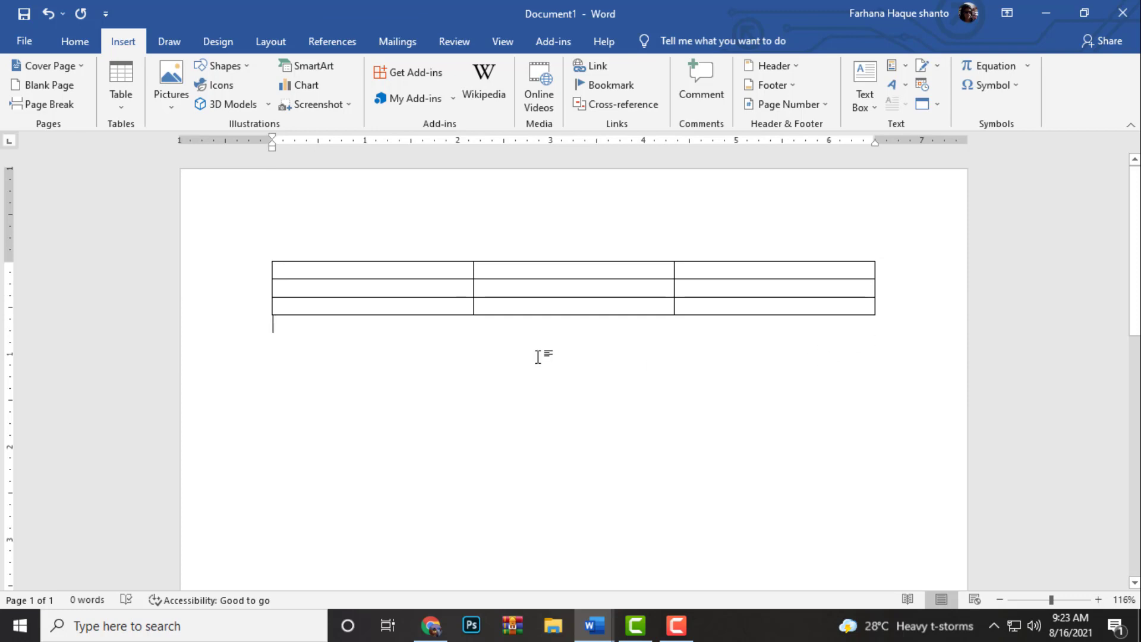
pyautogui.press('Return')
pyautogui.press('Return')
pyautogui.press('Return')
pyautogui.press('Return')
pyautogui.press('Return')
pyautogui.press('Return')
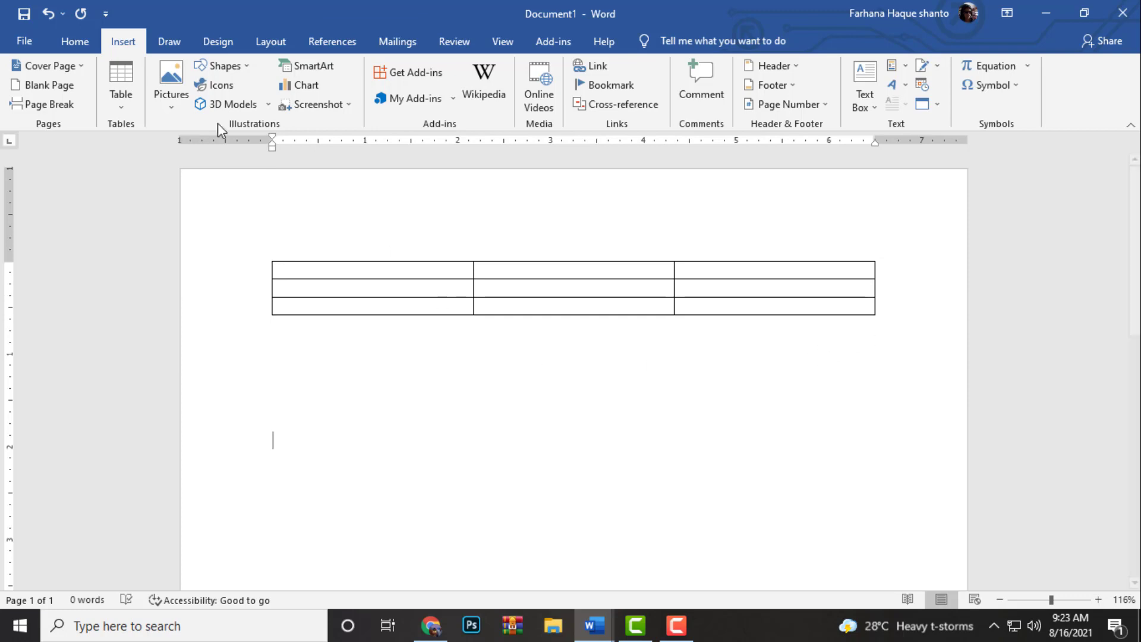
# Insert a second table with 3 columns and 2 rows on the last blank line, using exact table dimensions
pyautogui.click(133, 89)
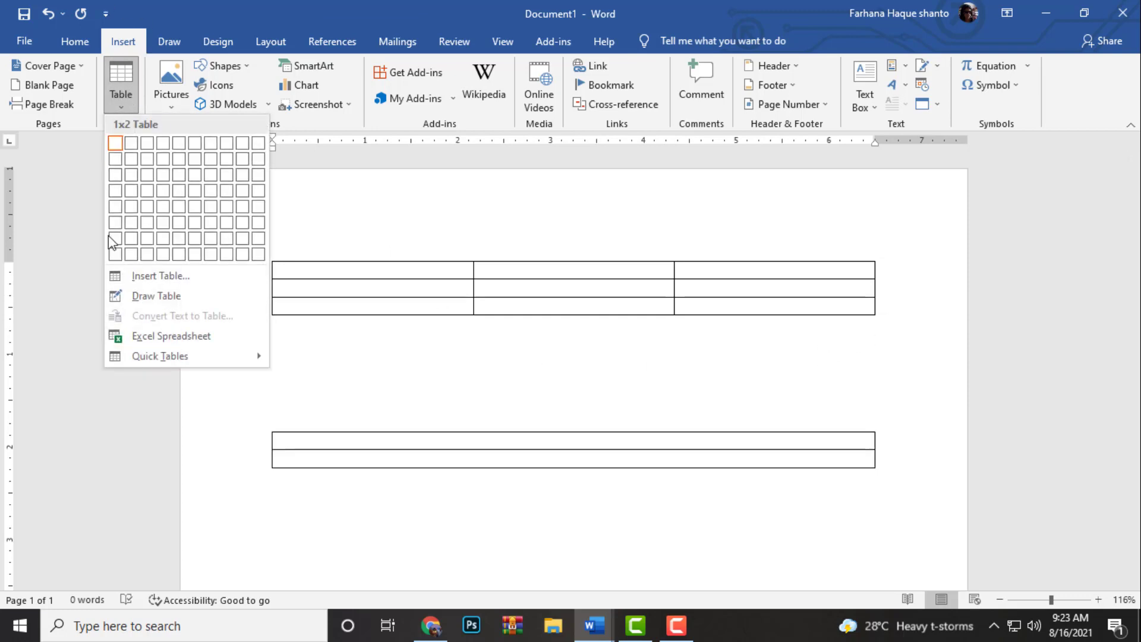
pyautogui.click(146, 275)
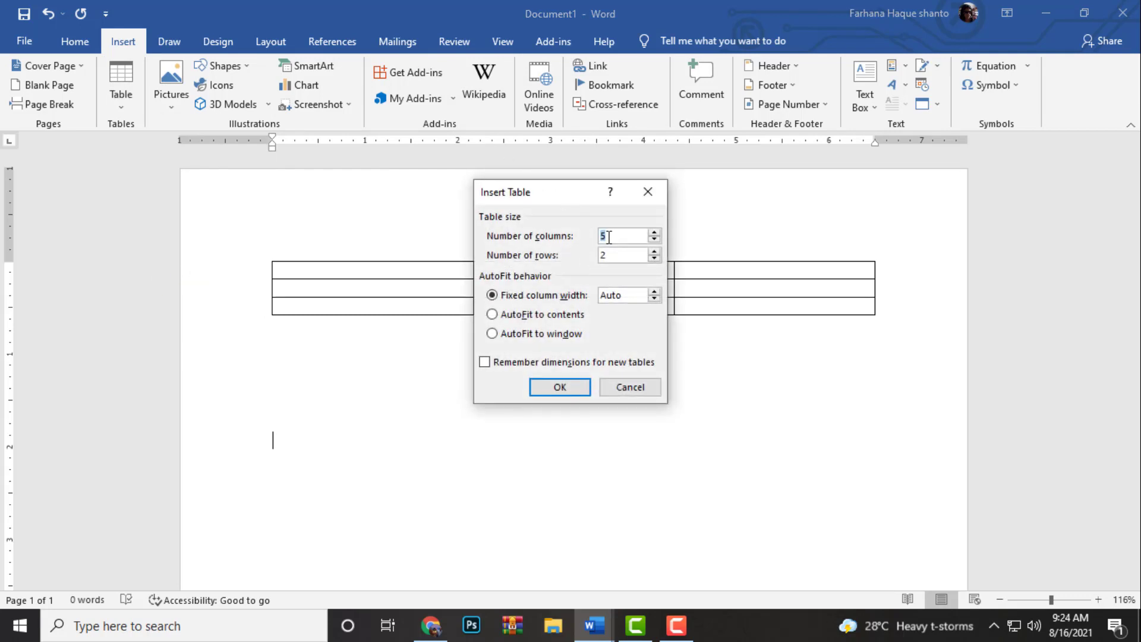
pyautogui.press('BackSpace')
pyautogui.write('3')
pyautogui.click(568, 387)
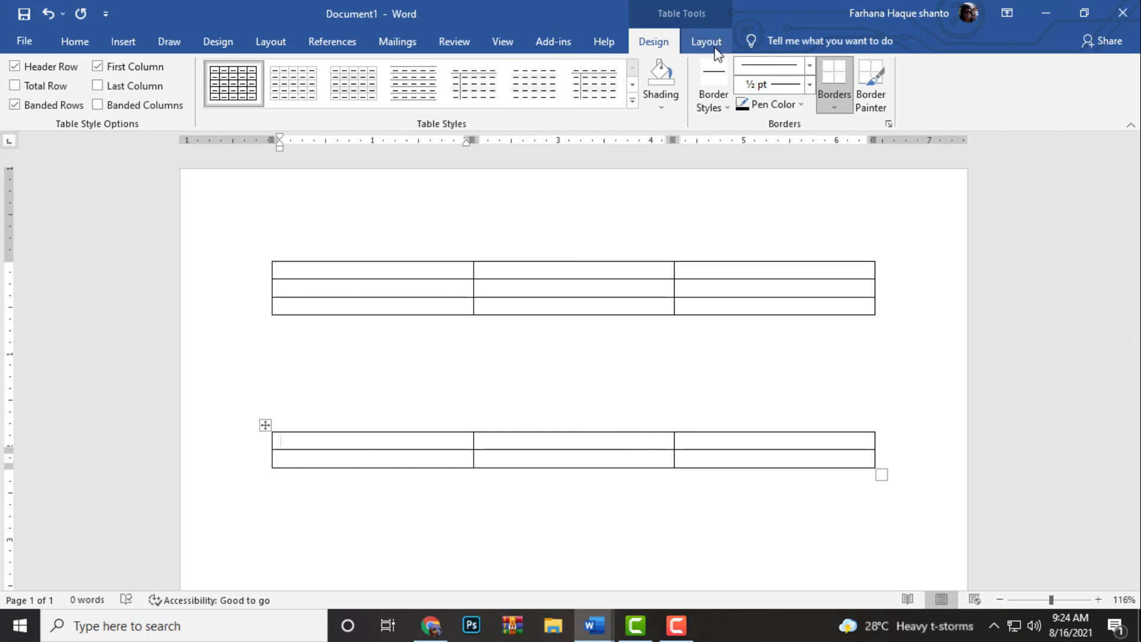
# Add a new row after the last row of the second table
pyautogui.click(133, 35)
pyautogui.click(123, 94)
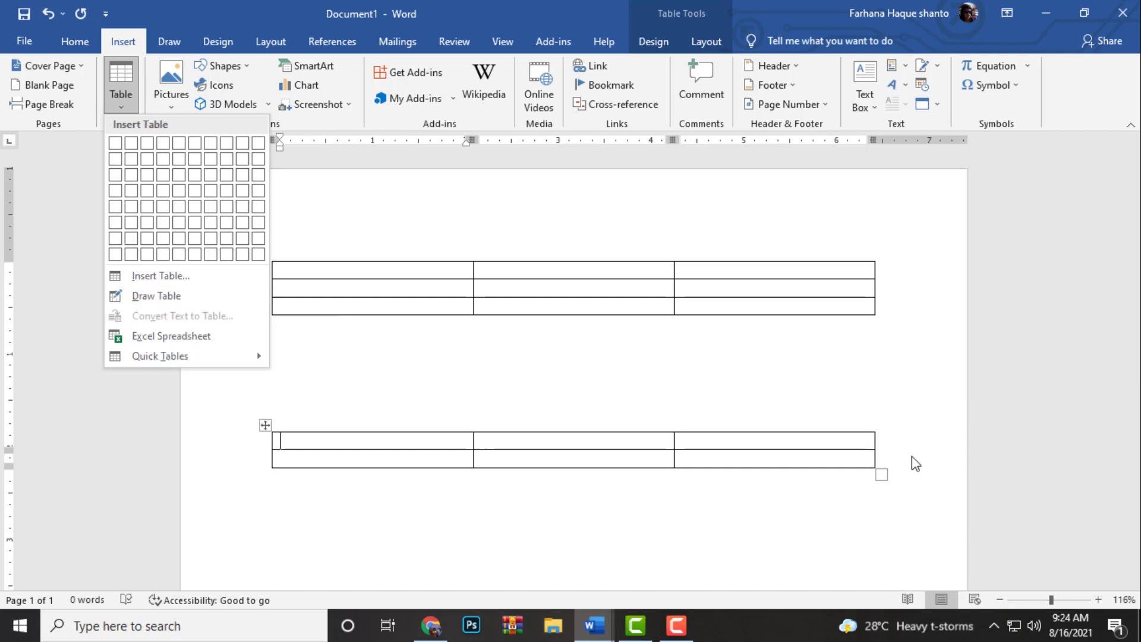
pyautogui.click(888, 456)
pyautogui.click(888, 455)
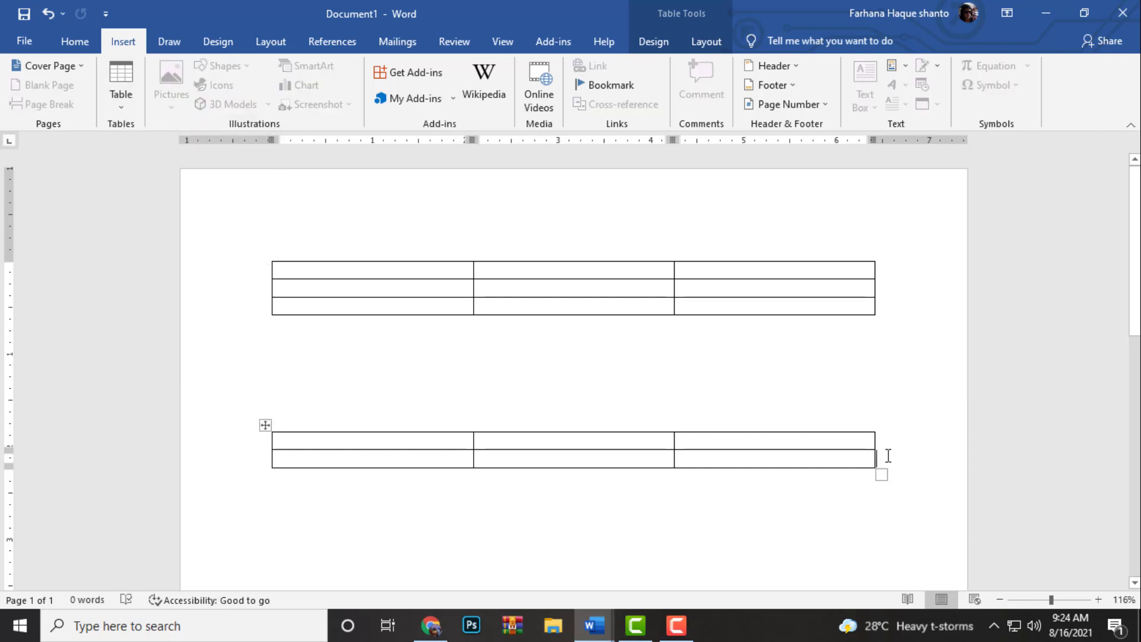
pyautogui.press('Return')
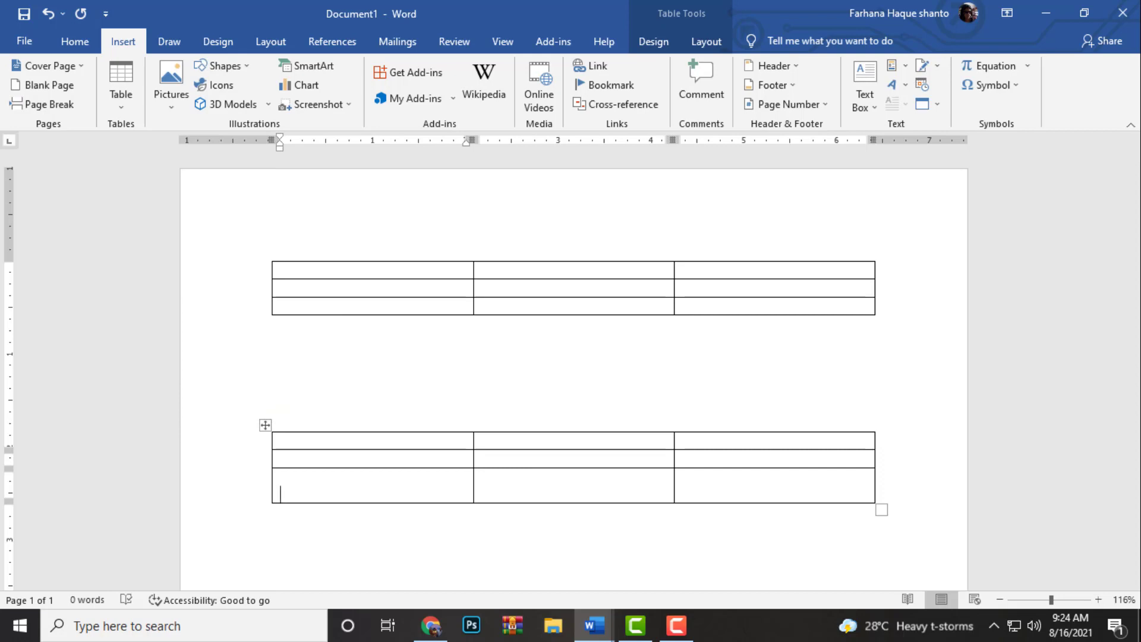
pyautogui.click(676, 625)
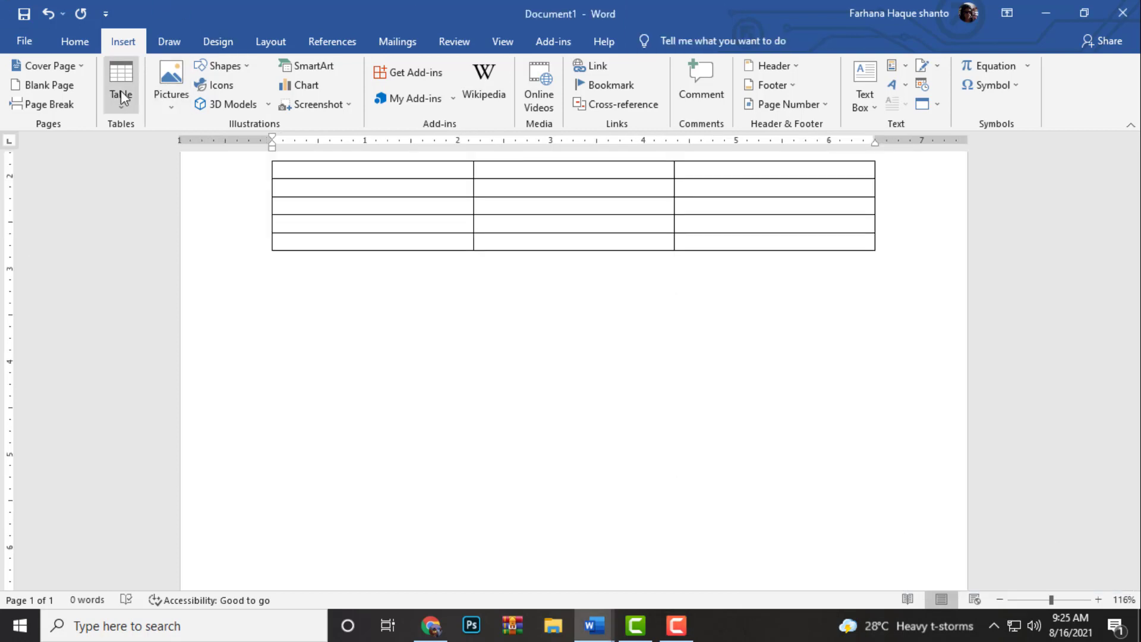
# Draw a single-cell table about 6.8 inches wide and 0.7 inches high below the second table
pyautogui.click(120, 92)
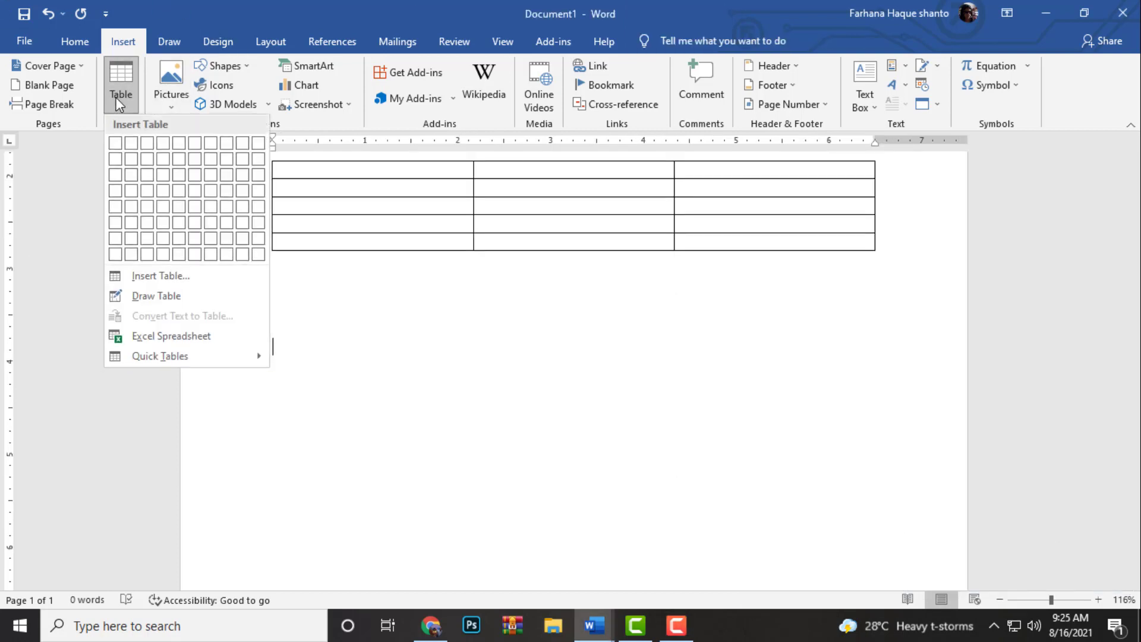
pyautogui.click(154, 299)
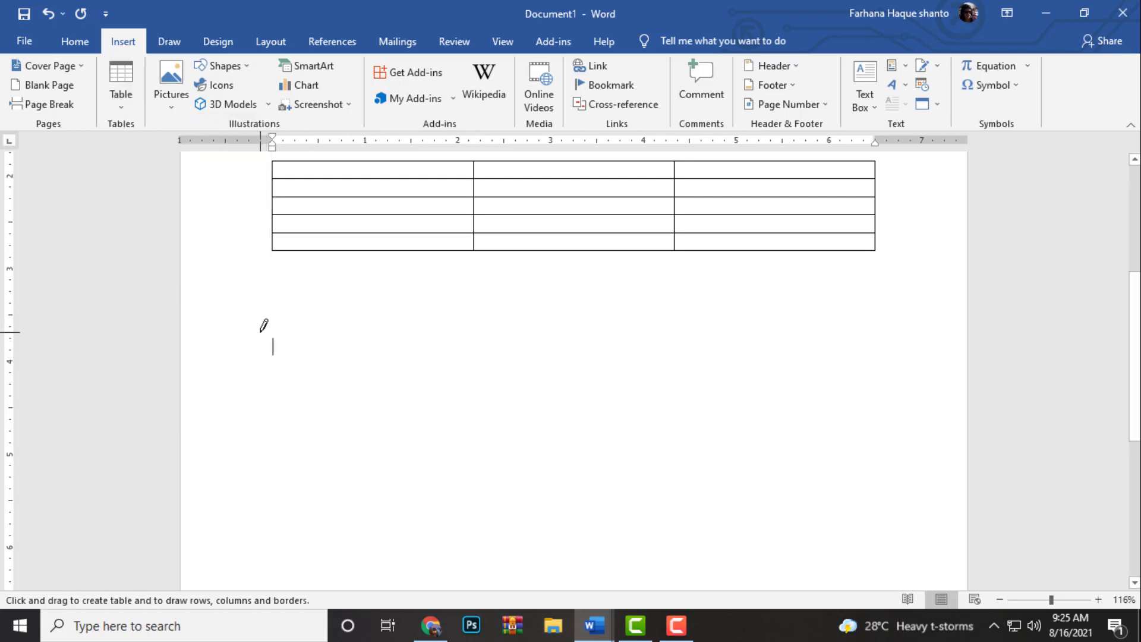
pyautogui.moveTo(301, 332)
pyautogui.mouseDown()
pyautogui.moveTo(311, 341)
pyautogui.moveTo(558, 323)
pyautogui.moveTo(791, 344)
pyautogui.moveTo(886, 378)
pyautogui.moveTo(894, 395)
pyautogui.mouseUp()
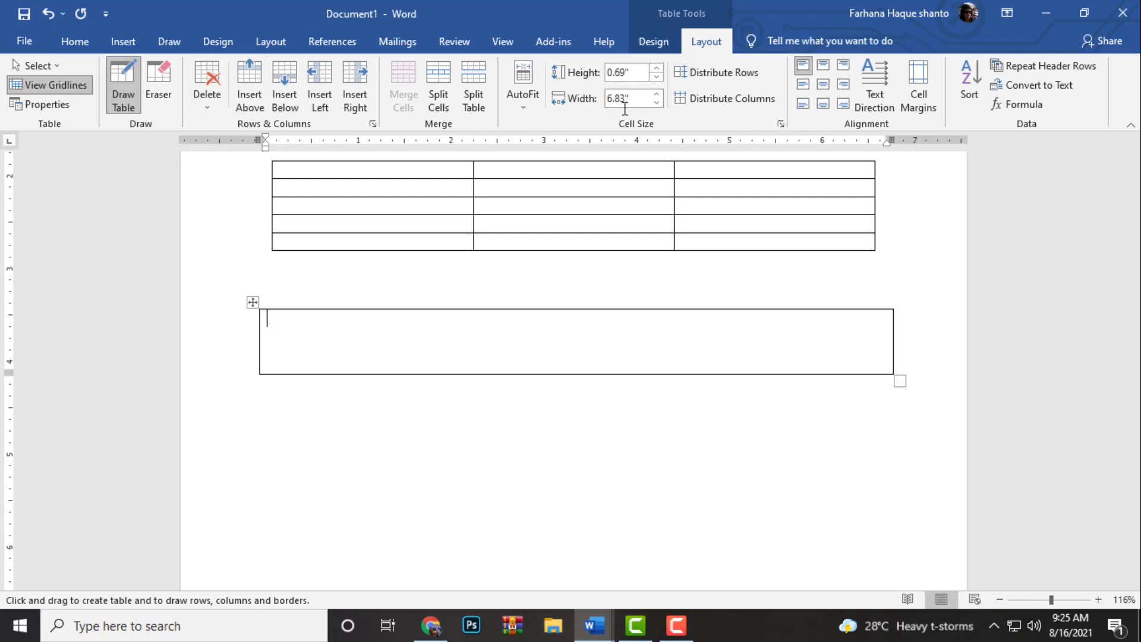
# Look through the built-in Quick Tables gallery, including the calendar, double table and matrix layouts
pyautogui.click(123, 41)
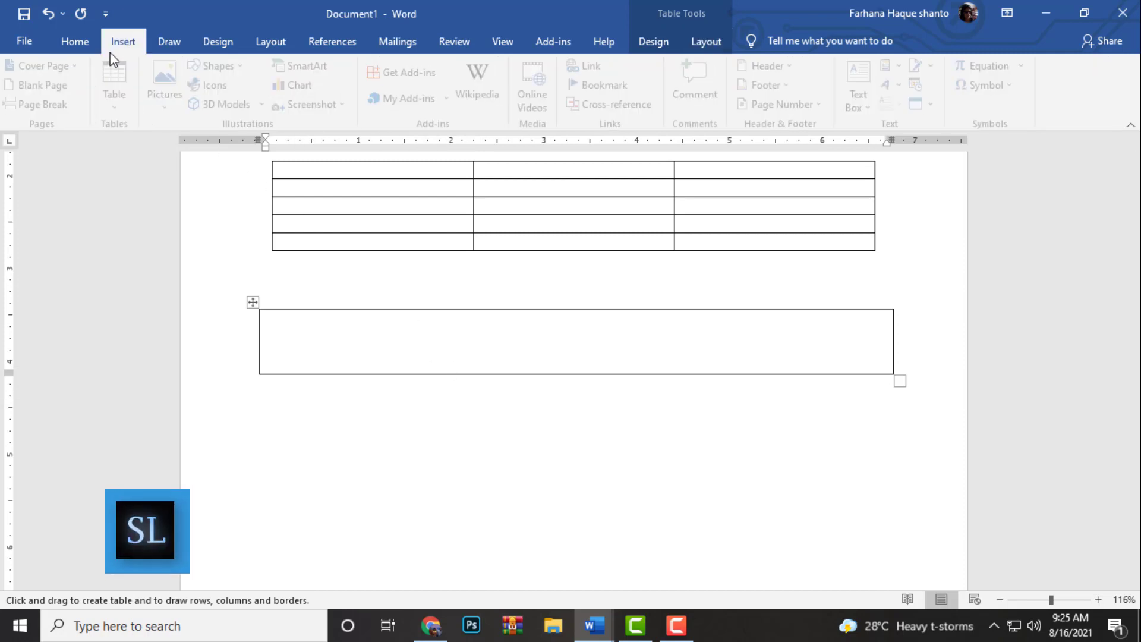
pyautogui.click(121, 89)
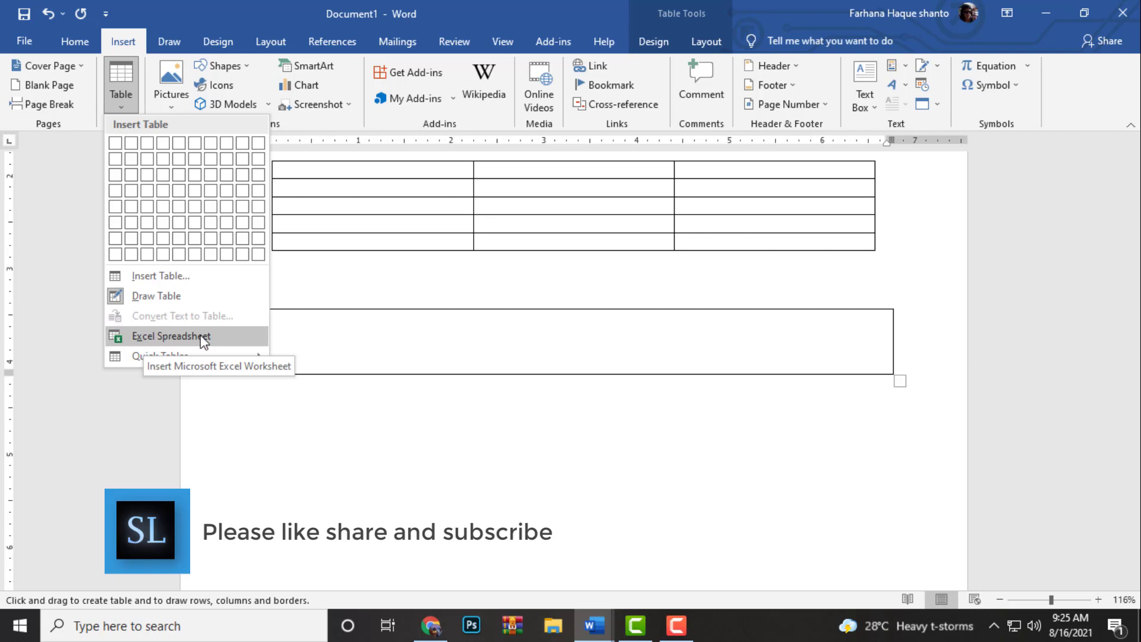
pyautogui.moveTo(181, 355)
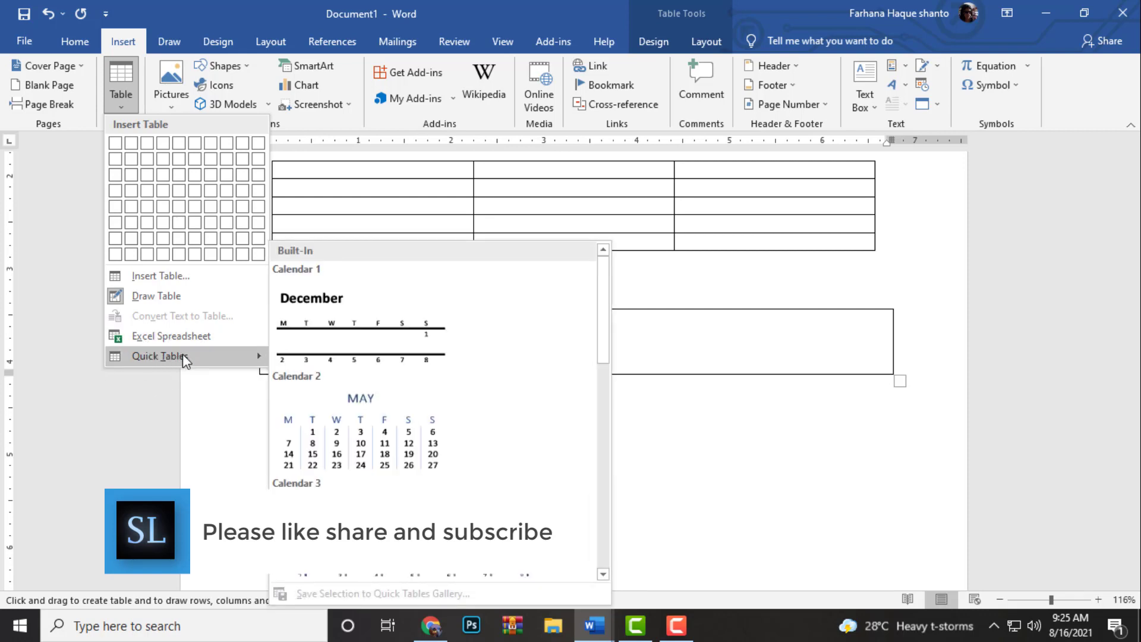
pyautogui.scroll(-3, 397, 454)
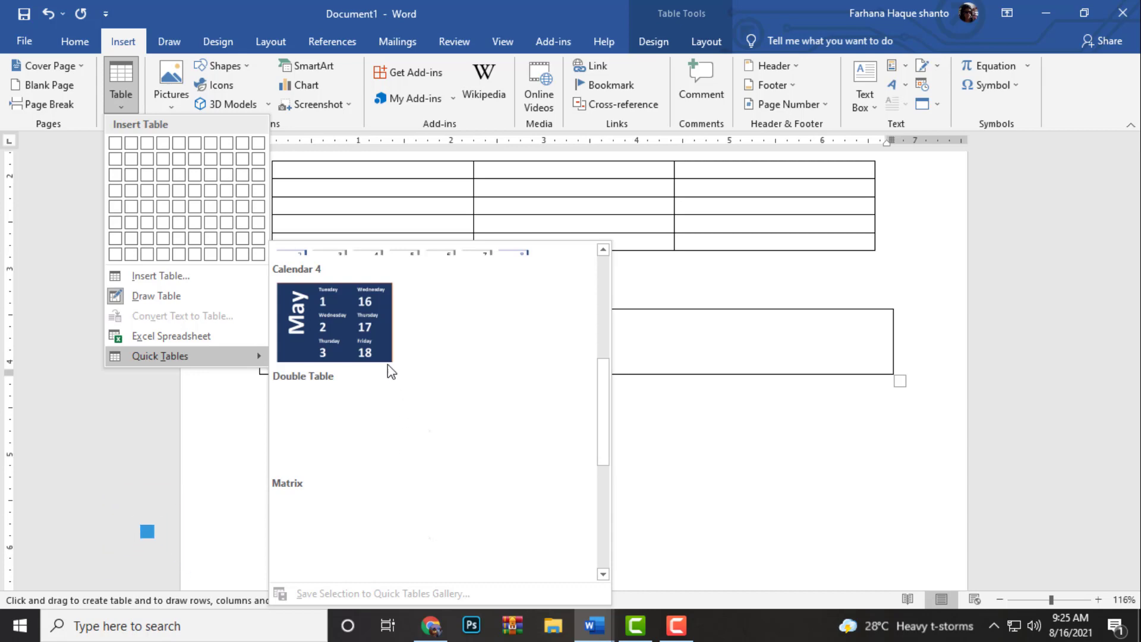
pyautogui.scroll(3, 390, 371)
pyautogui.click(747, 415)
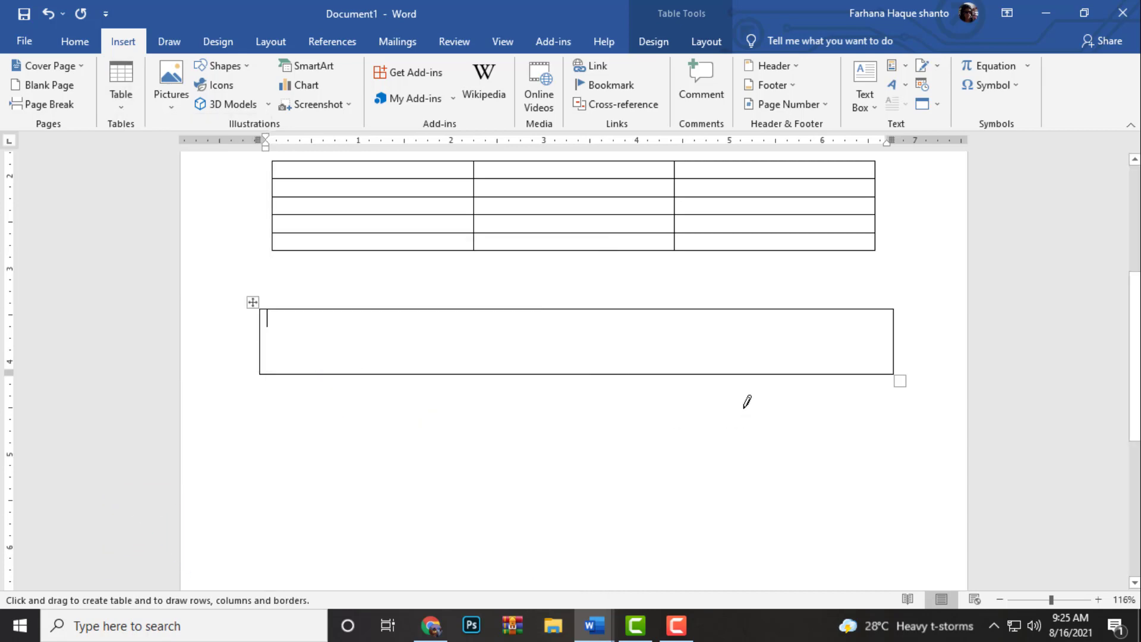
pyautogui.click(124, 90)
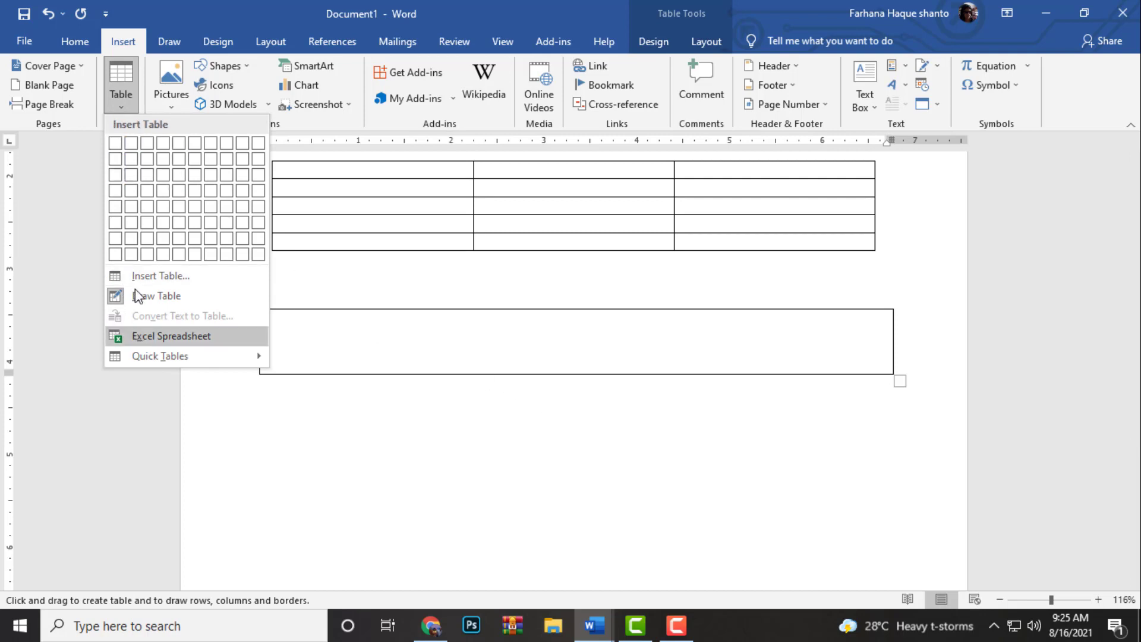
pyautogui.click(278, 343)
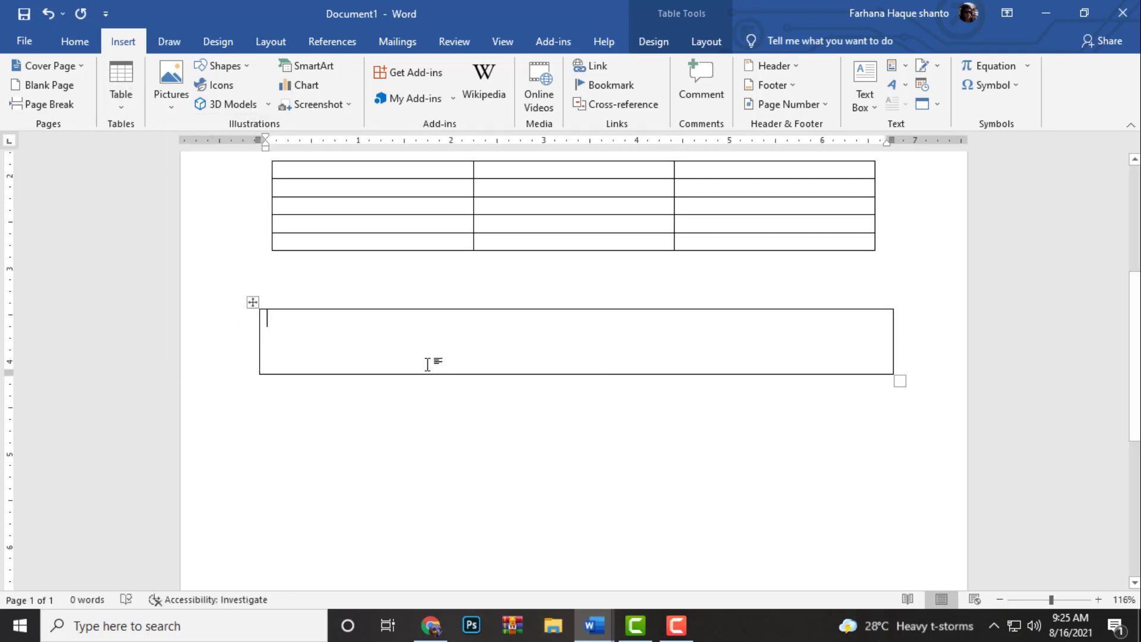
pyautogui.hotkey('ctrl', 'z')
pyautogui.click(127, 96)
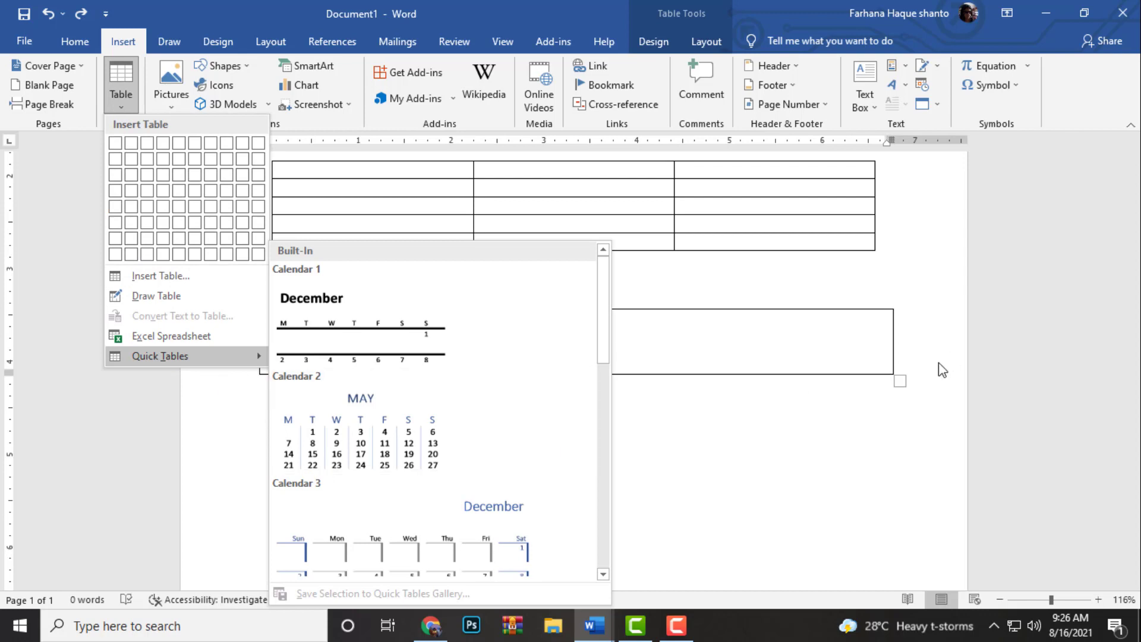
pyautogui.click(914, 360)
# Insert the built-in Calendar 2 quick table on the blank line below the drawn single-cell table
pyautogui.click(921, 413)
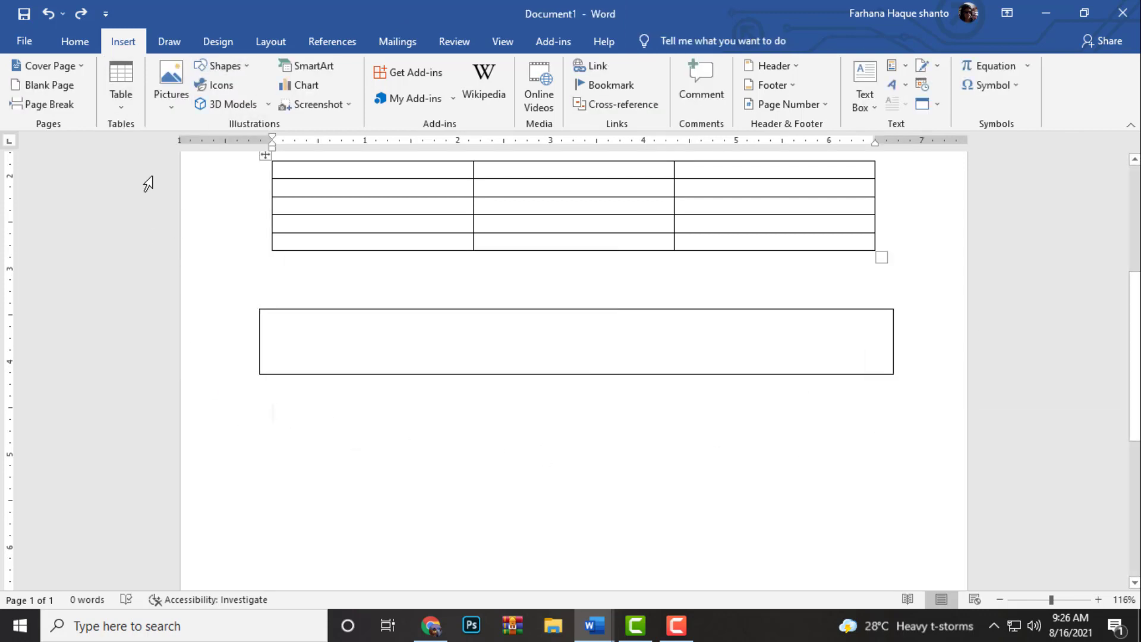
pyautogui.click(123, 101)
pyautogui.moveTo(135, 354)
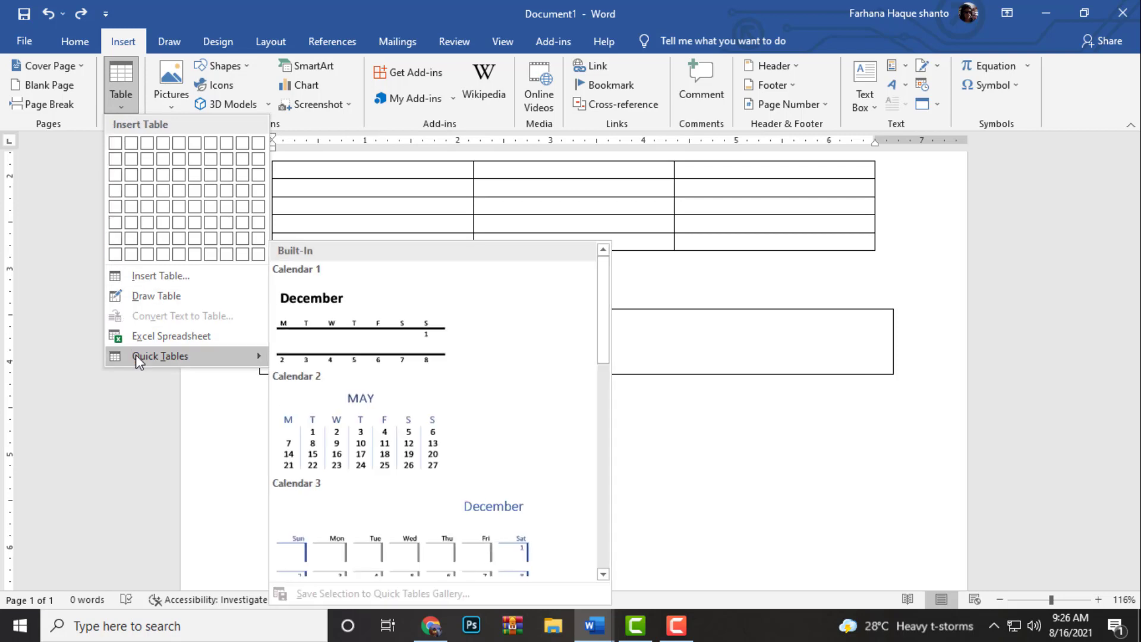
pyautogui.click(406, 426)
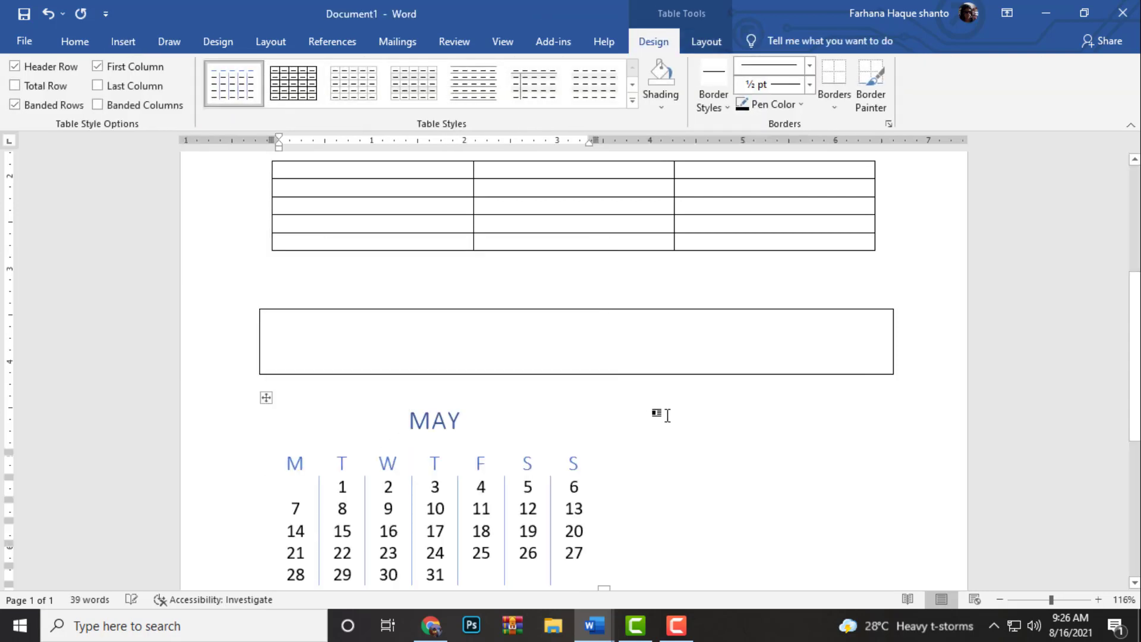
pyautogui.scroll(-2, 616, 385)
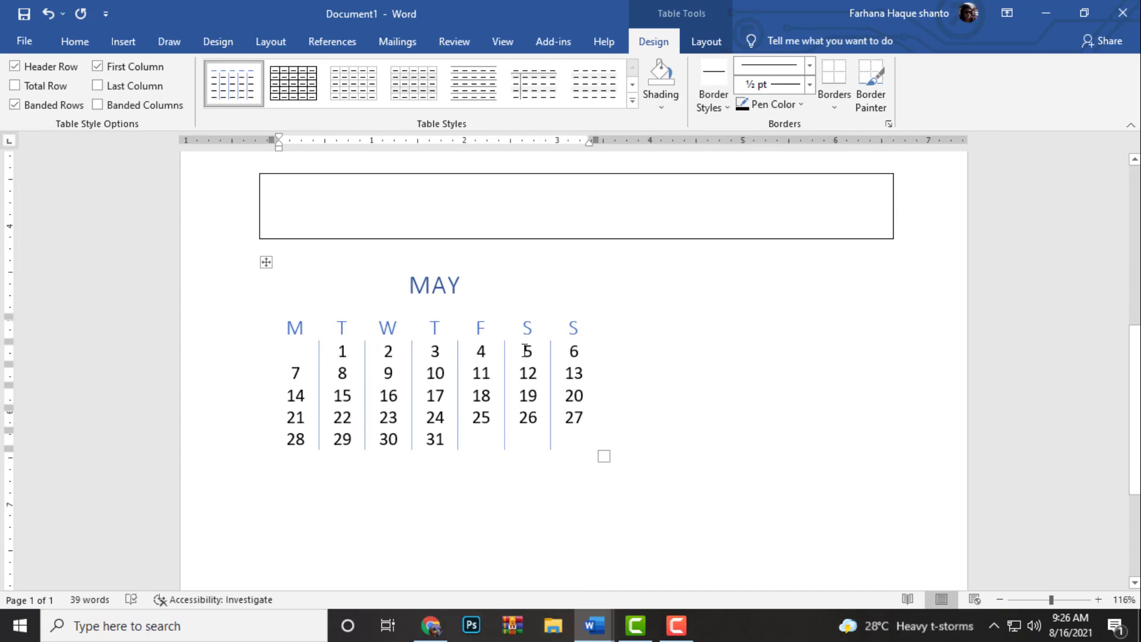
# Apply the Grid Table 6 Colorful - Accent 1 style to the first table
pyautogui.scroll(6, 525, 349)
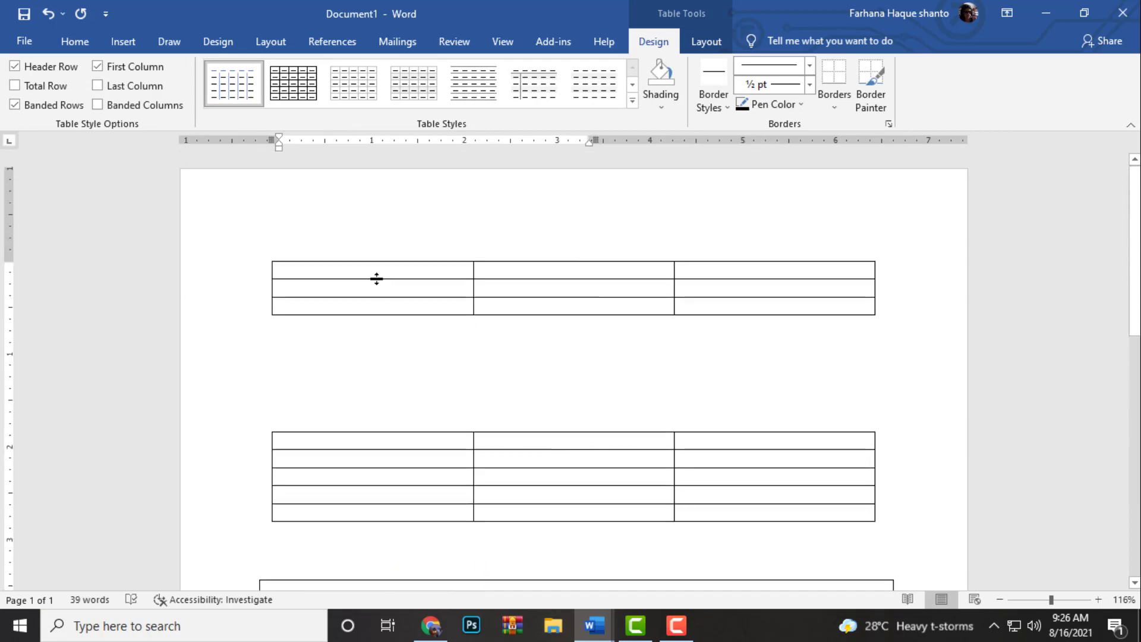
pyautogui.doubleClick(330, 265)
pyautogui.click(298, 287)
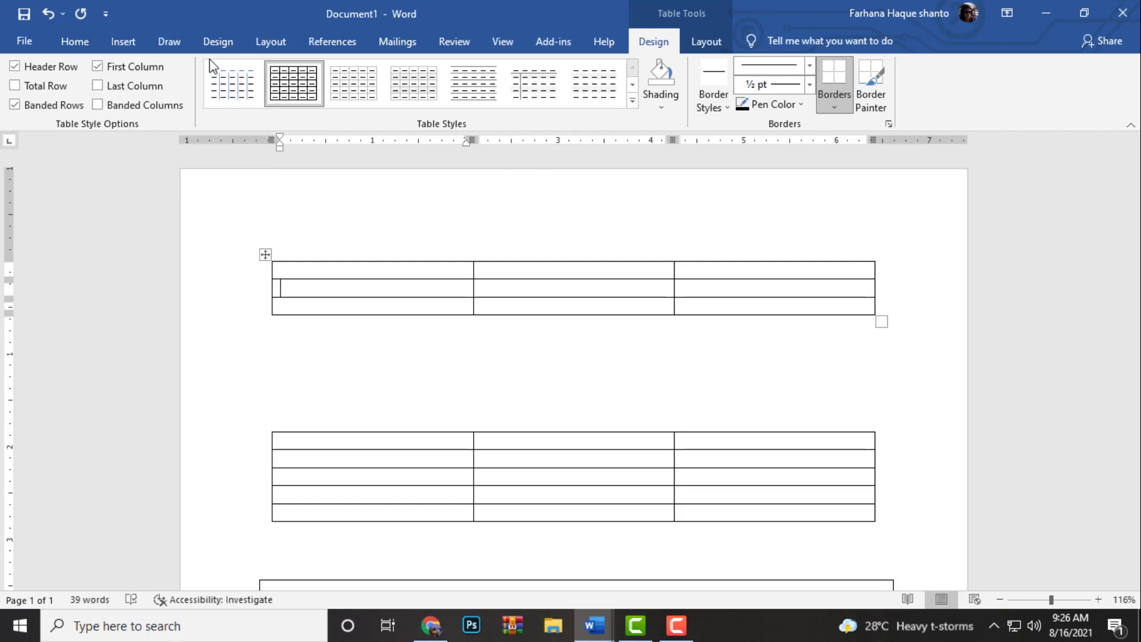
pyautogui.click(632, 102)
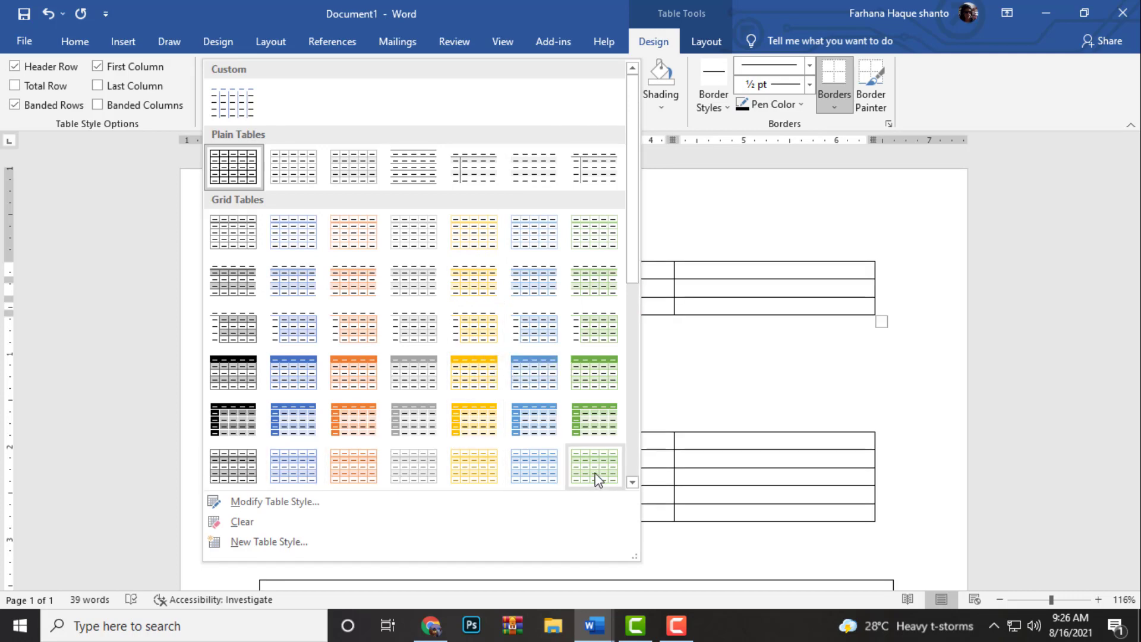
pyautogui.click(309, 476)
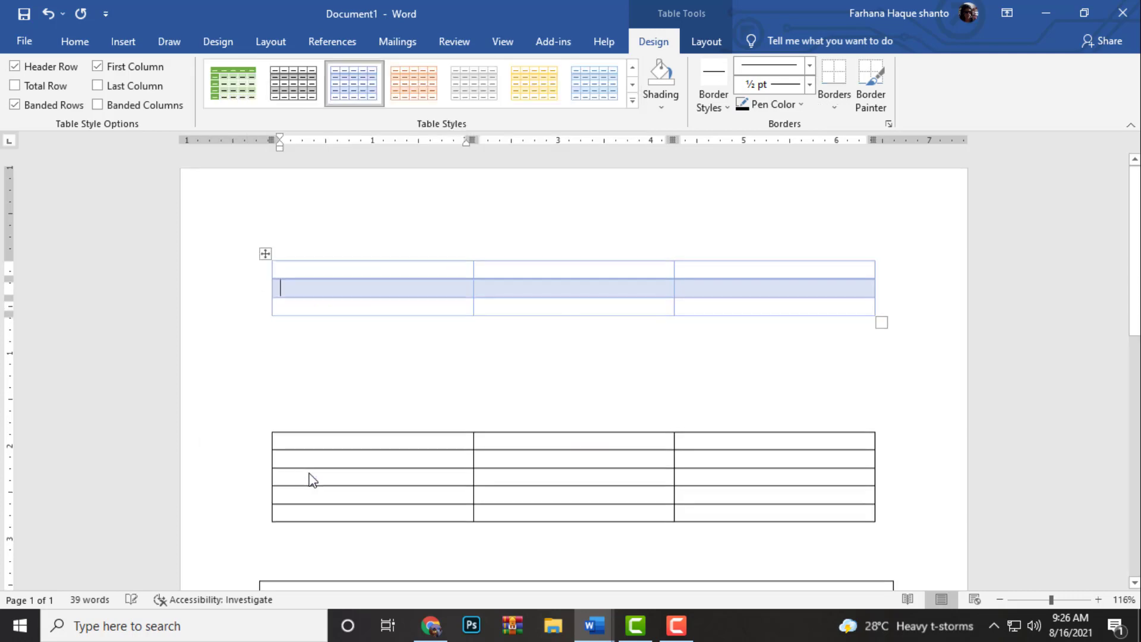
# Review the settings for modifying the current table style and for creating a new one, leaving both without changes
pyautogui.click(633, 101)
pyautogui.click(279, 502)
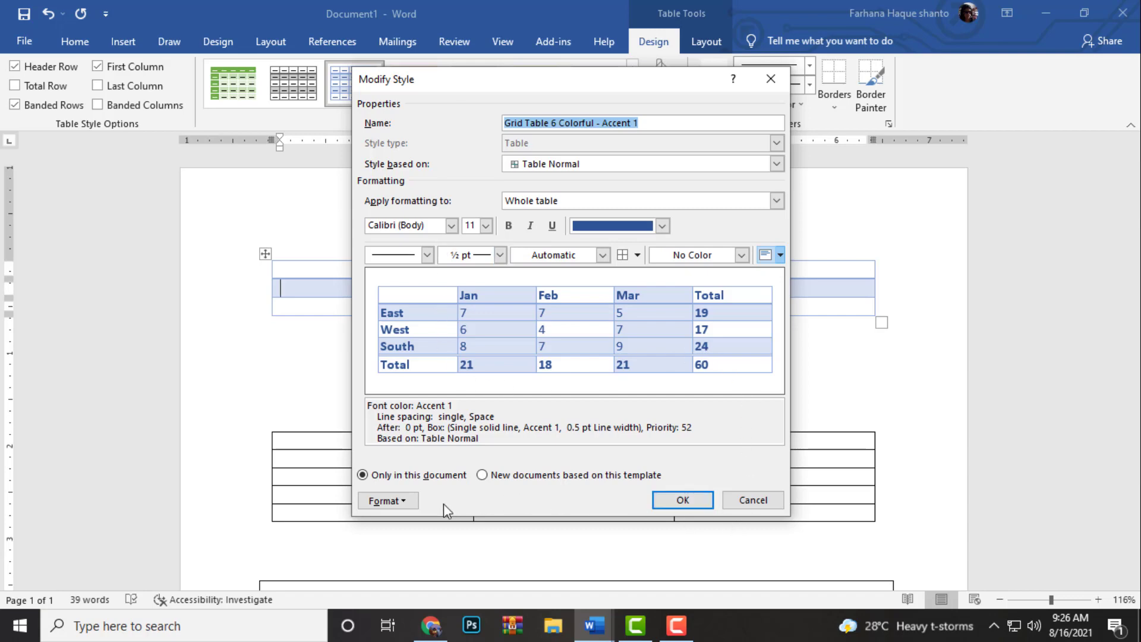
pyautogui.click(771, 79)
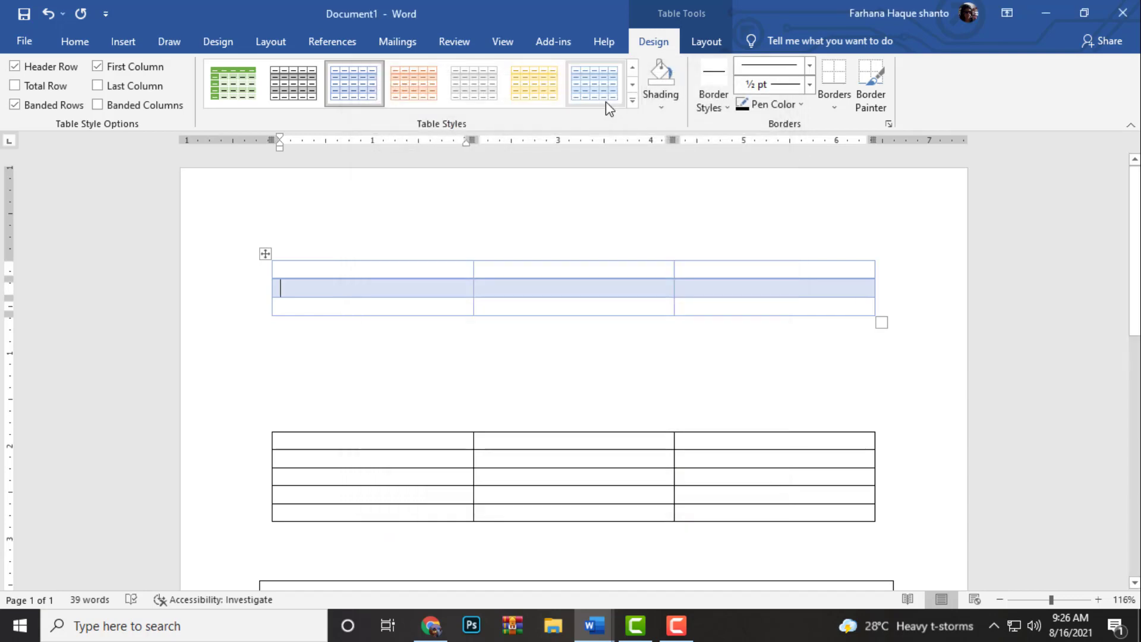
pyautogui.click(632, 103)
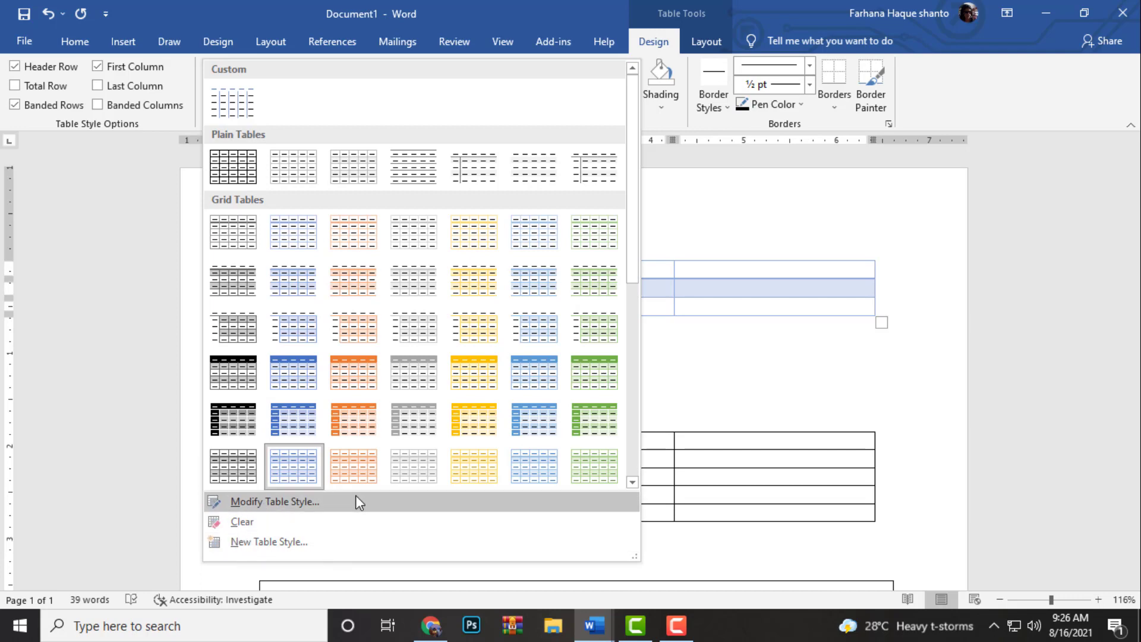
pyautogui.click(300, 542)
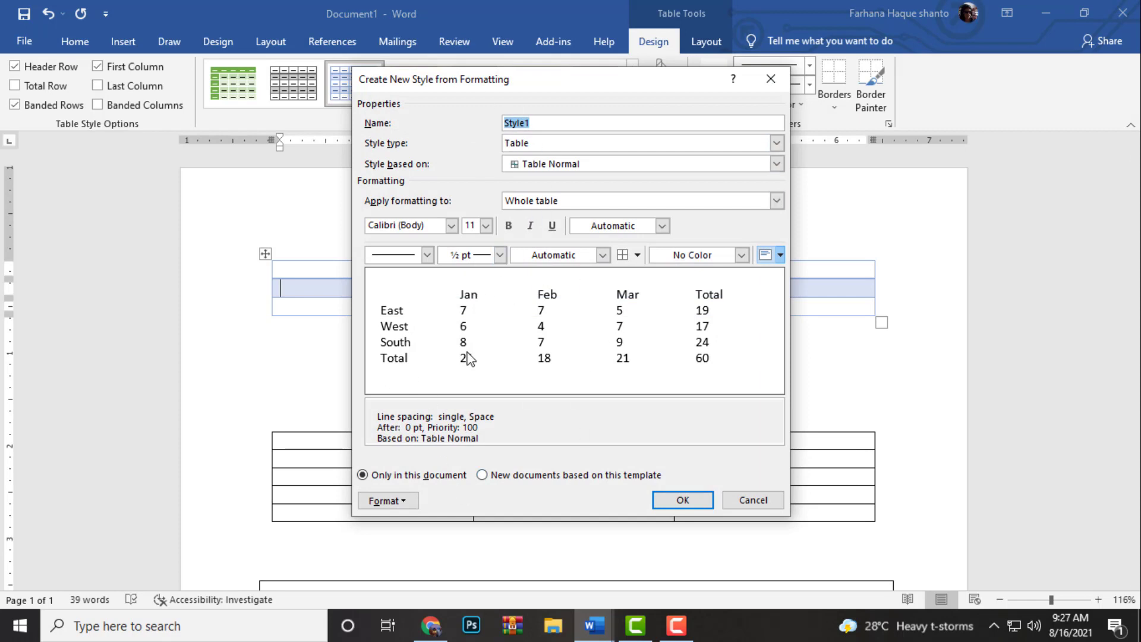
pyautogui.click(761, 80)
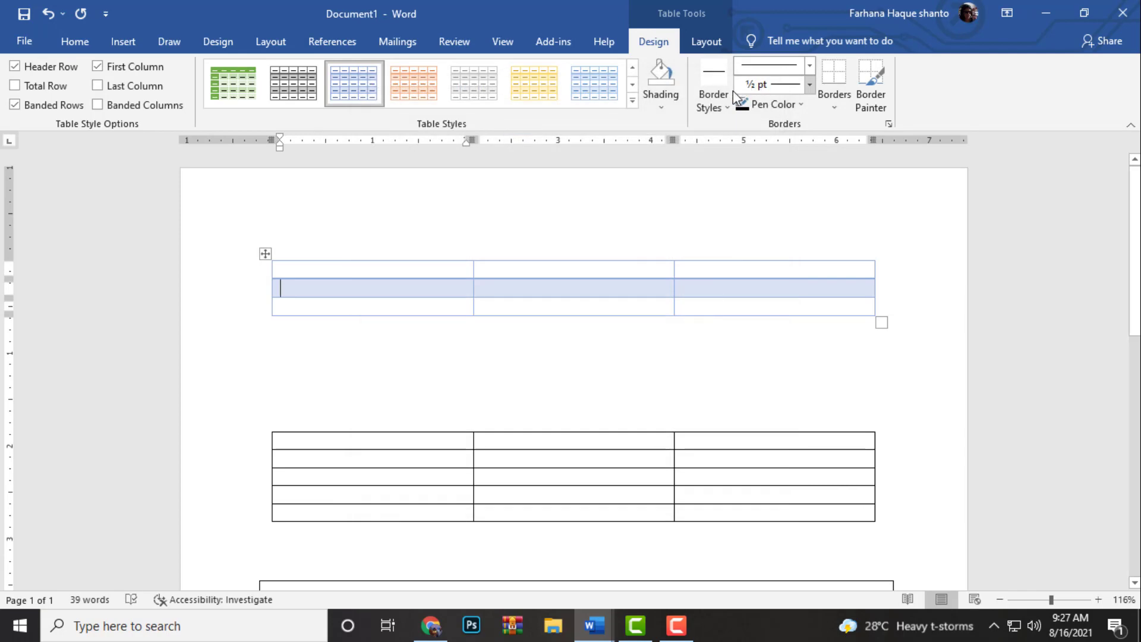
# Shade the first cell of the first table's middle row dark orange and the second cell purple
pyautogui.click(668, 102)
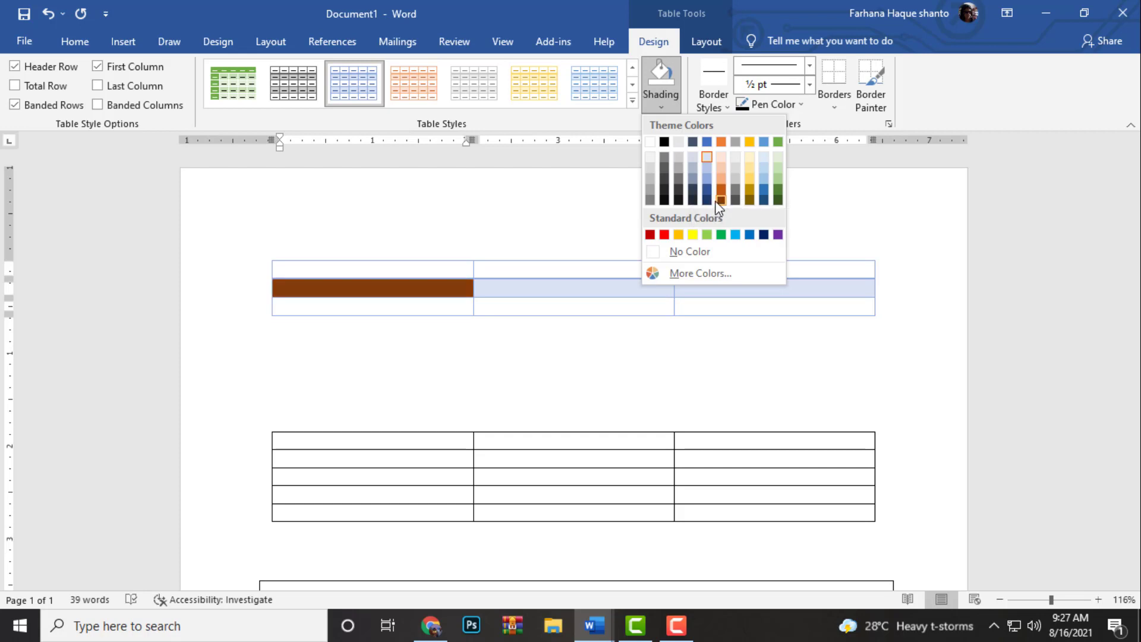
pyautogui.press('Escape')
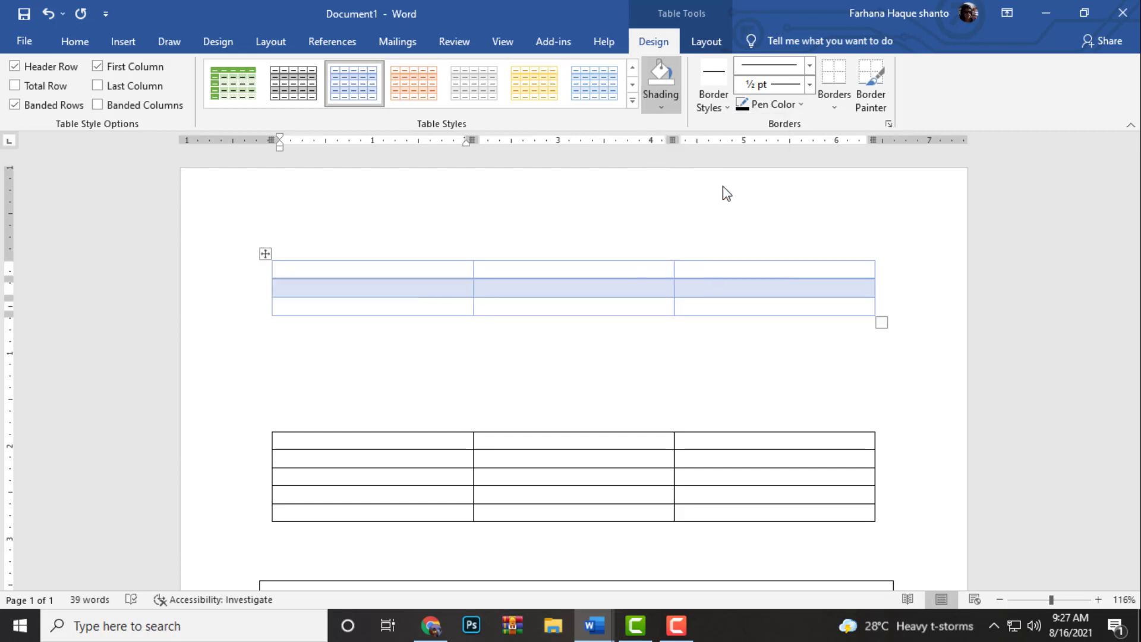
pyautogui.click(541, 288)
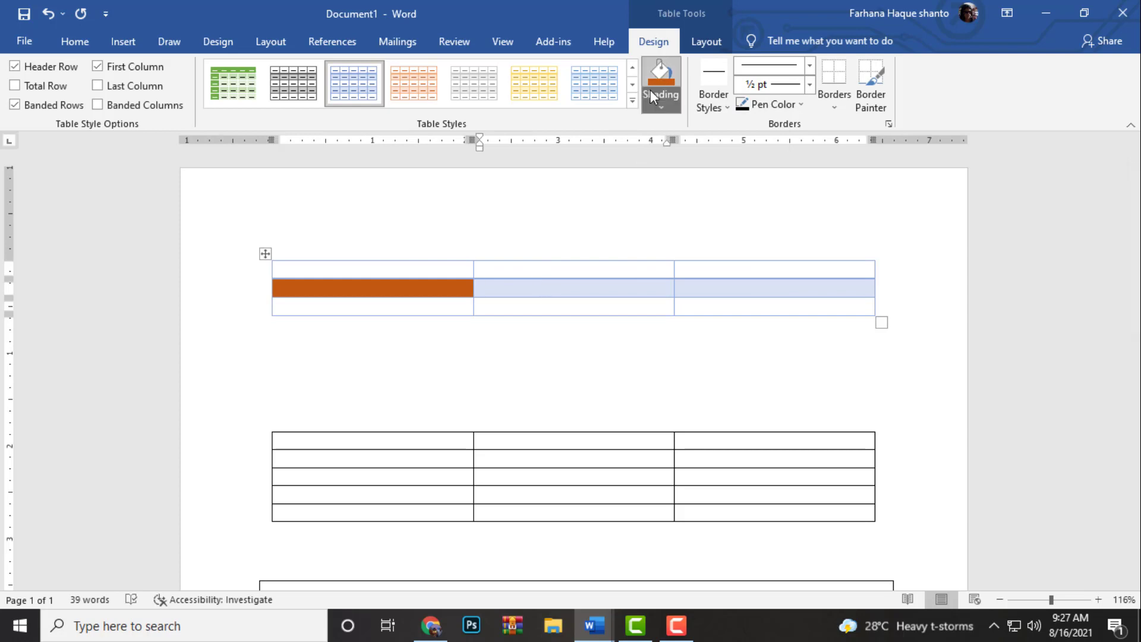
pyautogui.click(657, 98)
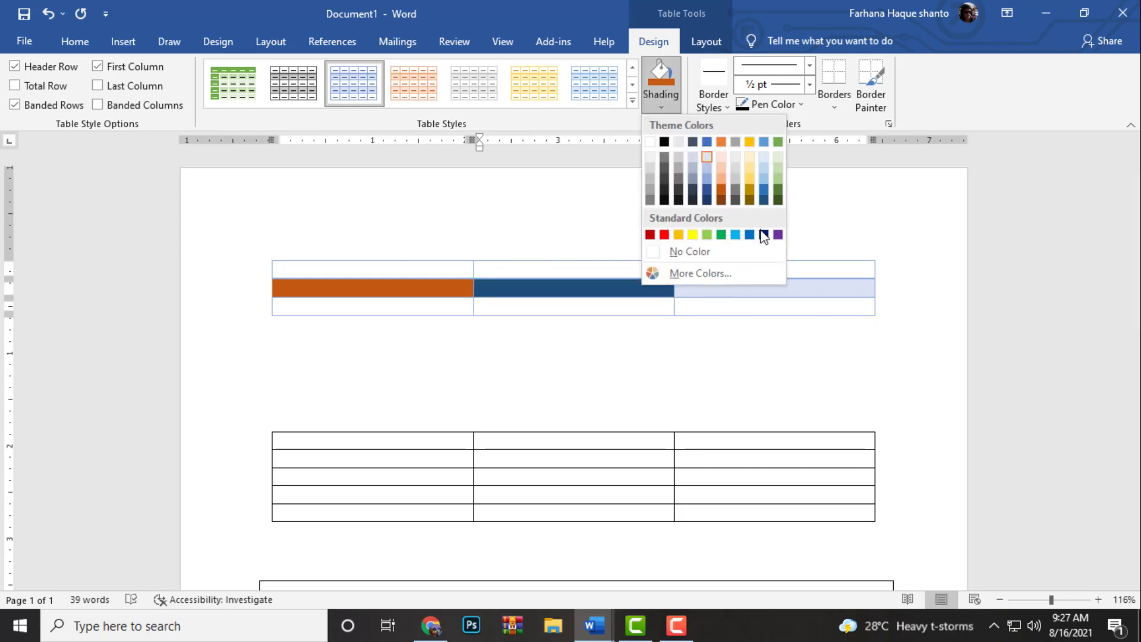
pyautogui.click(778, 234)
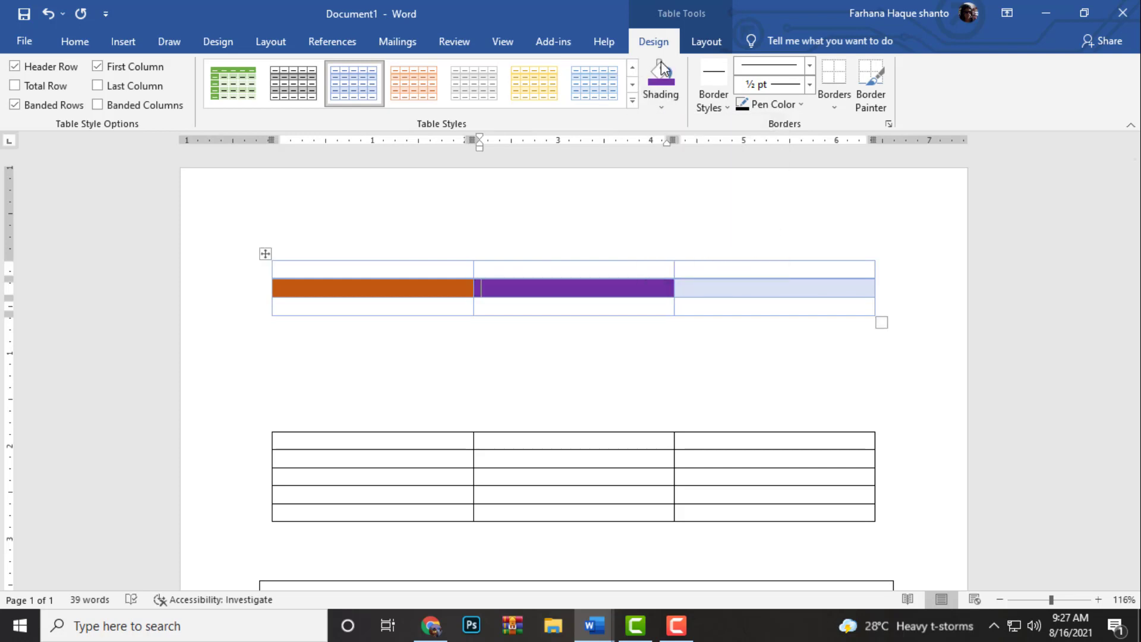
# Examine the available theme border styles and the table layout commands
pyautogui.click(719, 101)
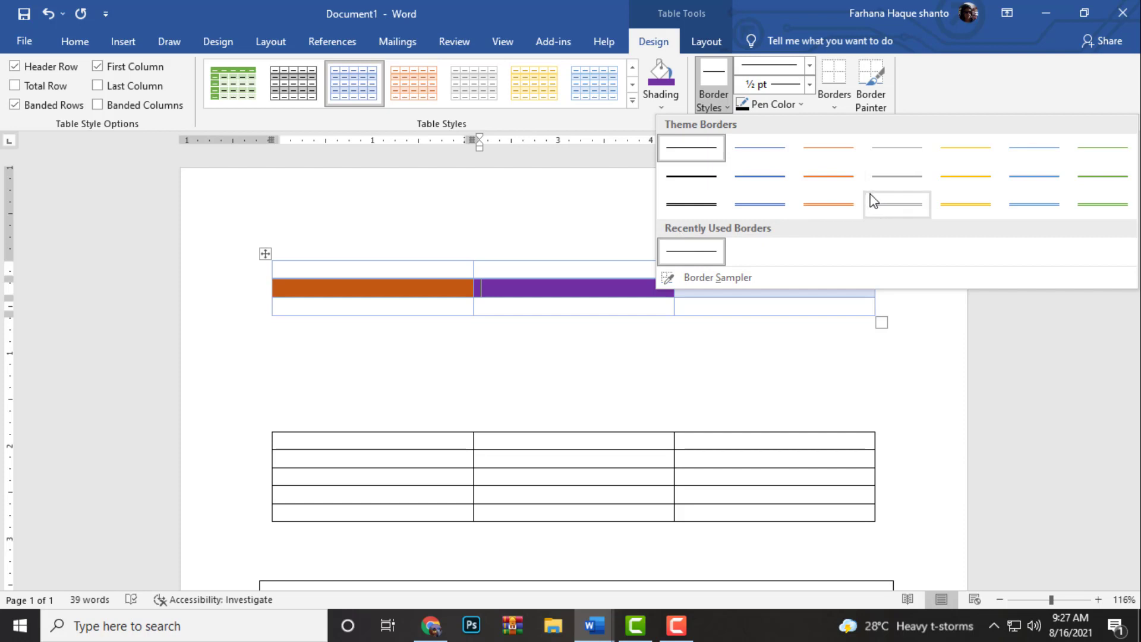
pyautogui.click(526, 170)
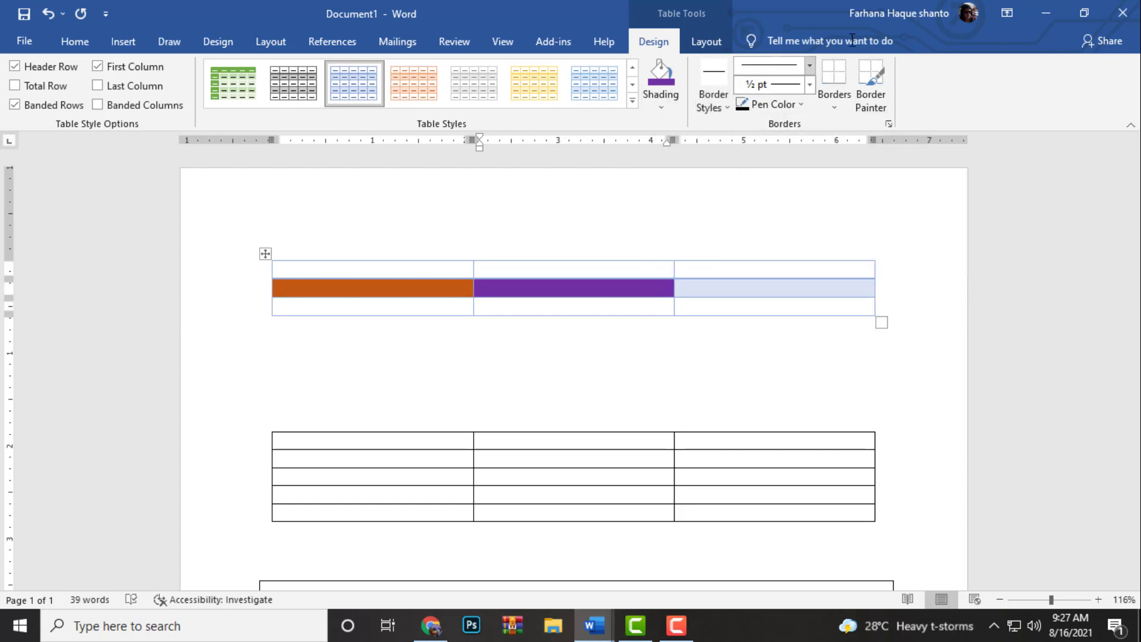
pyautogui.click(705, 45)
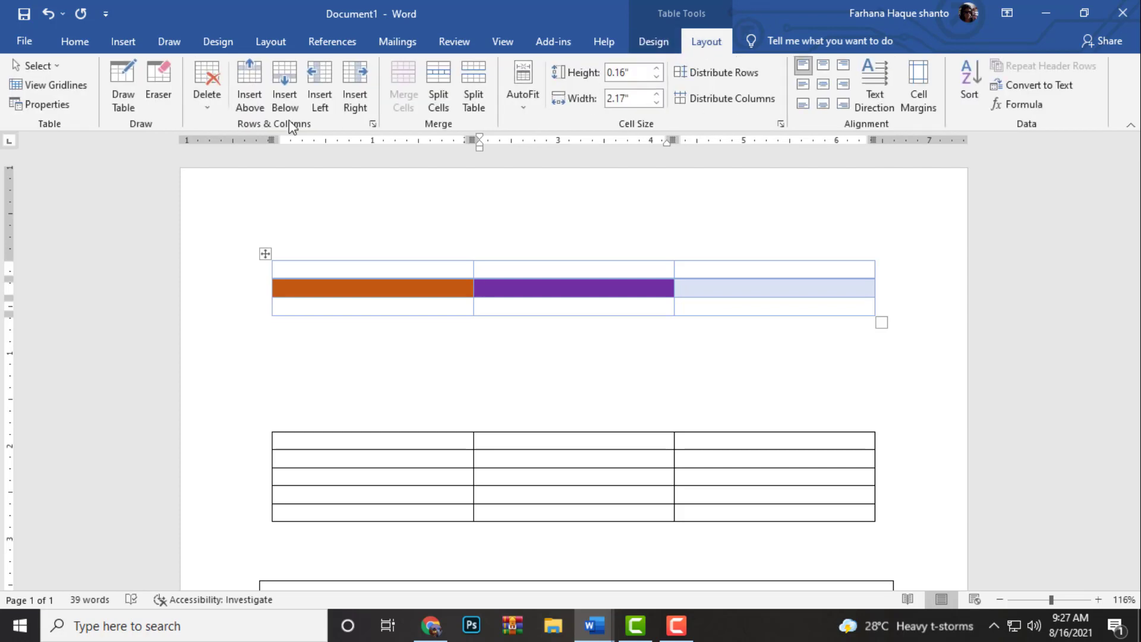
# Select the first cell of the second table with the Select Cell command
pyautogui.scroll(-3, 377, 249)
pyautogui.click(320, 259)
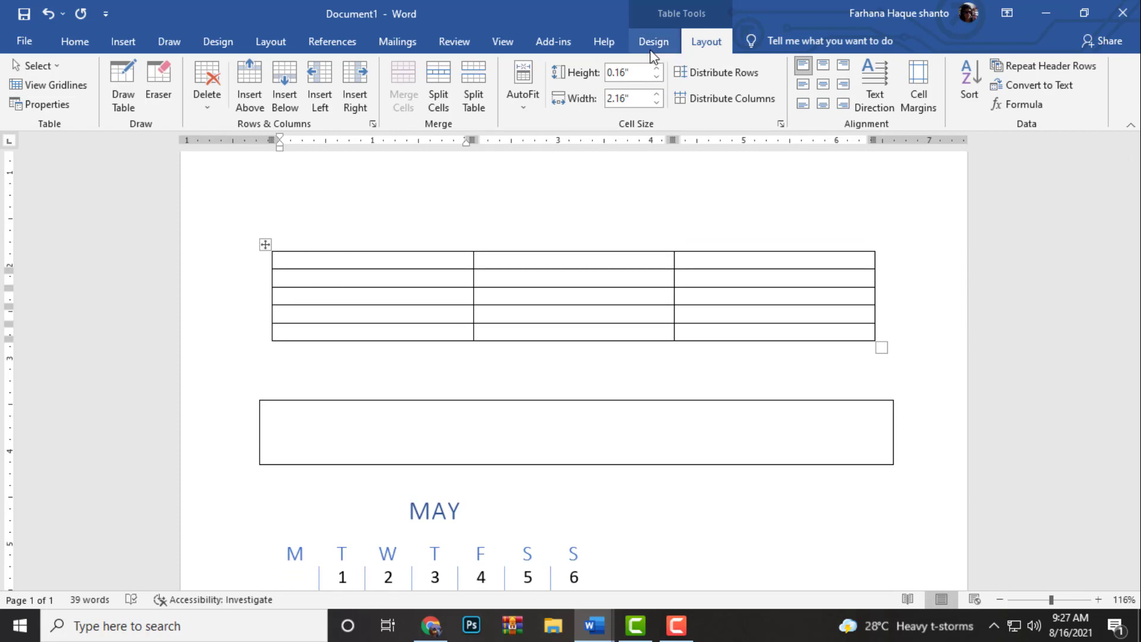
pyautogui.scroll(3, 333, 301)
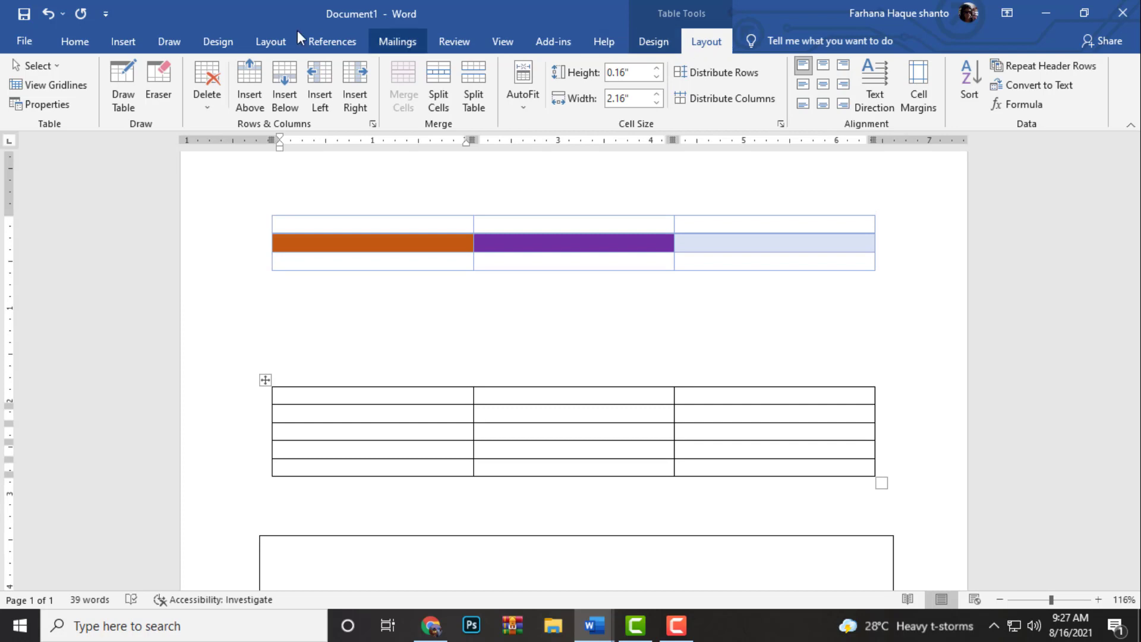
pyautogui.click(54, 65)
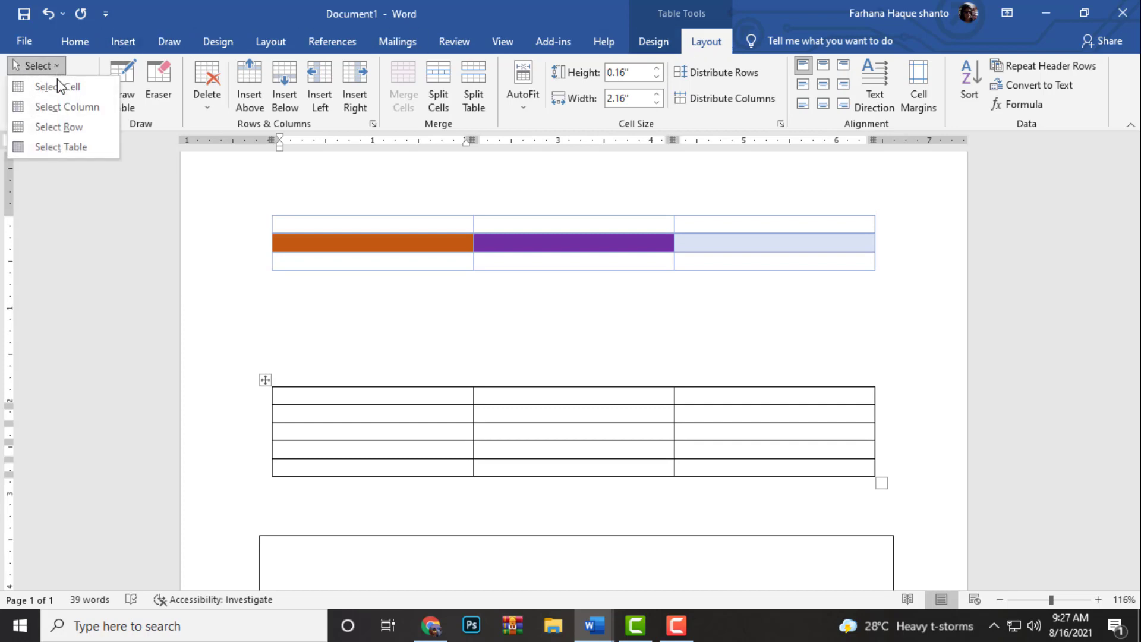
pyautogui.click(88, 86)
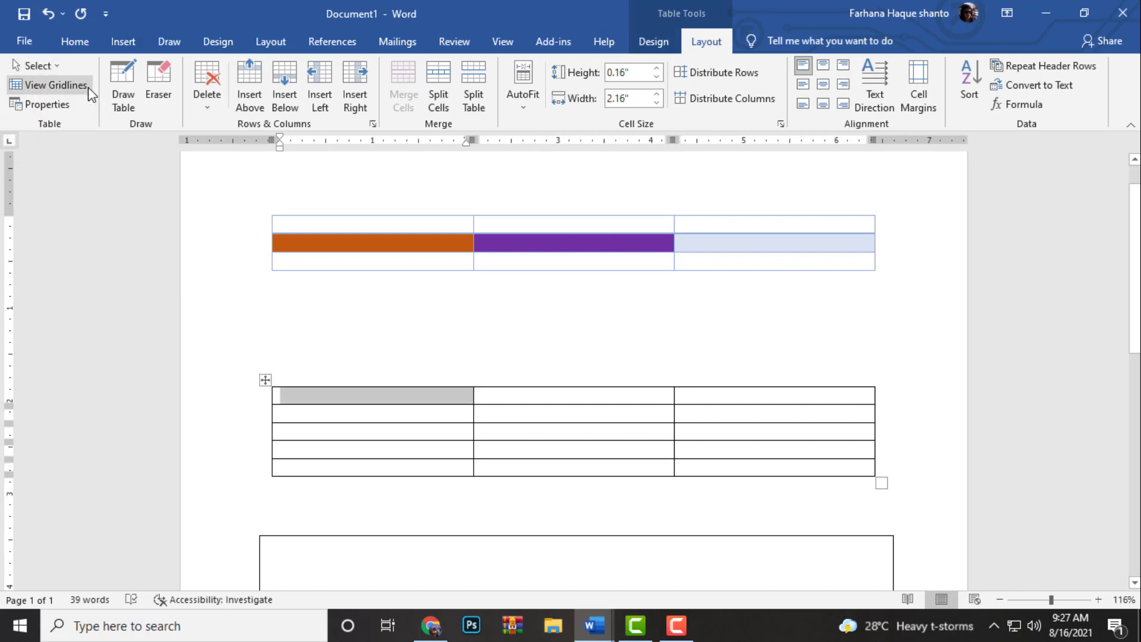
# Select the top two cells in the second table's first column and switch the table gridlines on and off again
pyautogui.click(300, 399)
pyautogui.moveTo(300, 399); pyautogui.dragTo(330, 419)
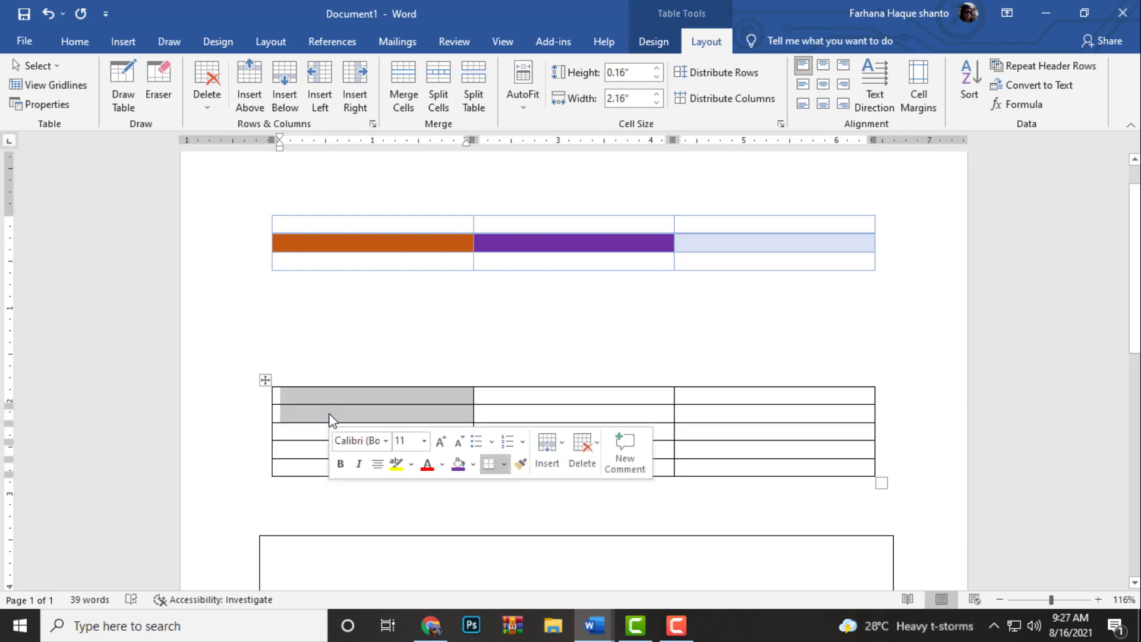
pyautogui.click(62, 88)
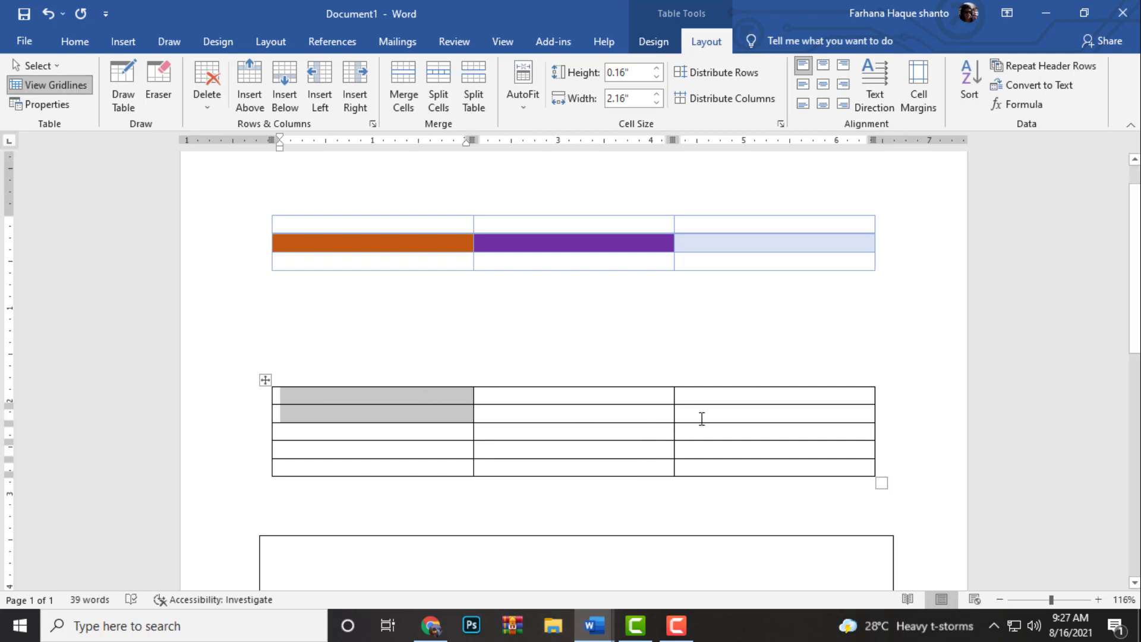
pyautogui.click(61, 84)
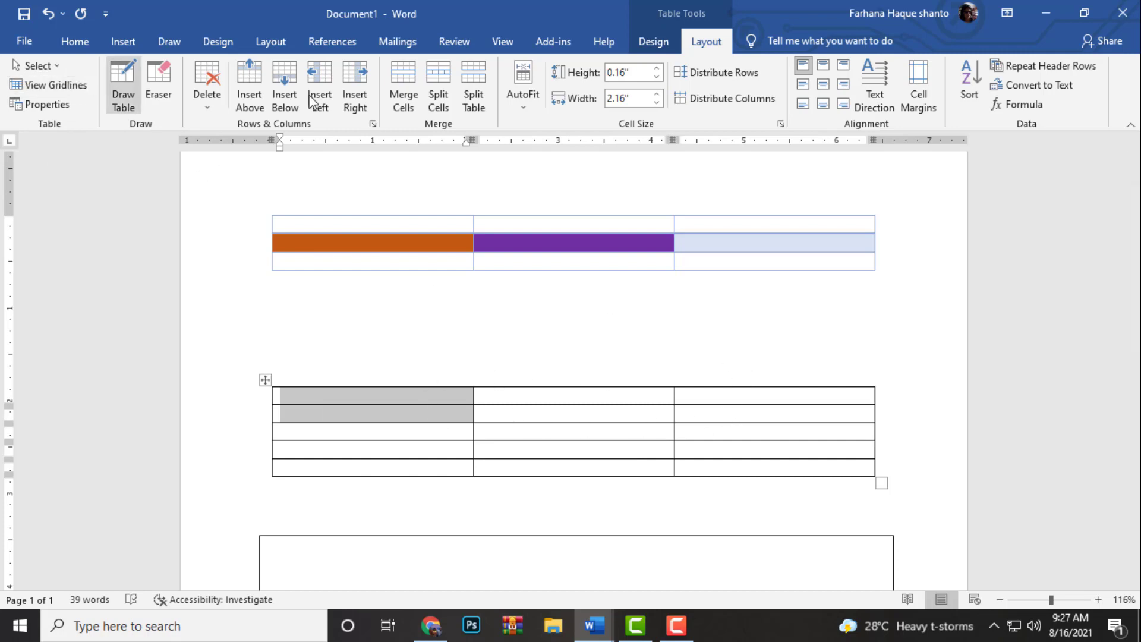
# Review the second table's size, alignment and text wrapping options in Table Properties
pyautogui.click(59, 107)
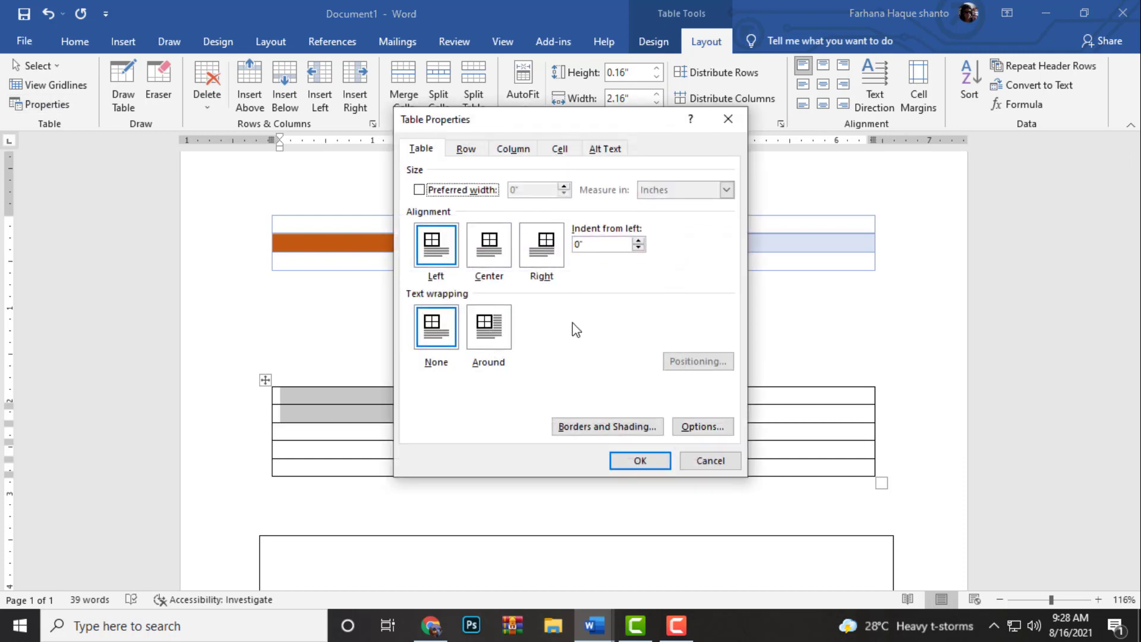
pyautogui.click(716, 124)
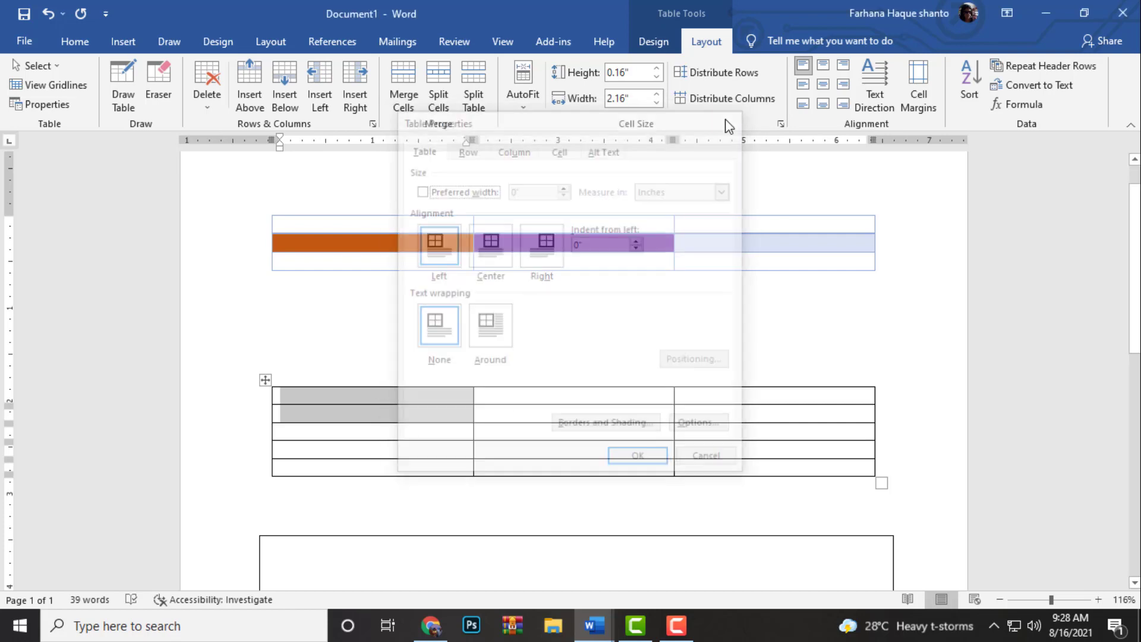
# Draw a vertical line down the full height of the second table, splitting its middle column in two
pyautogui.click(128, 99)
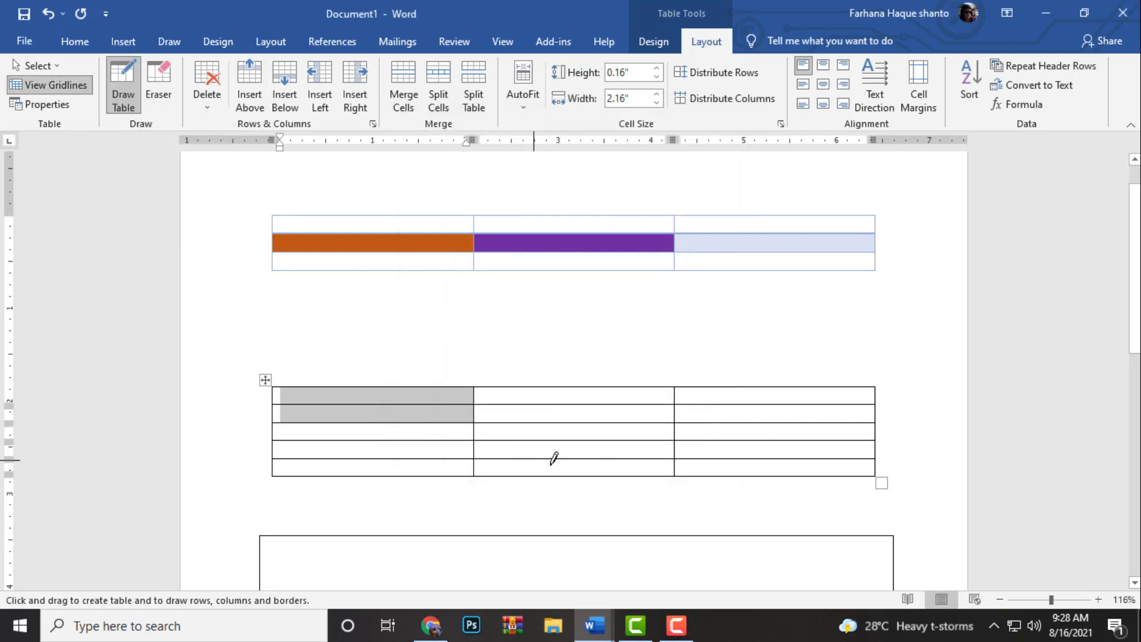
pyautogui.moveTo(572, 472); pyautogui.dragTo(572, 389)
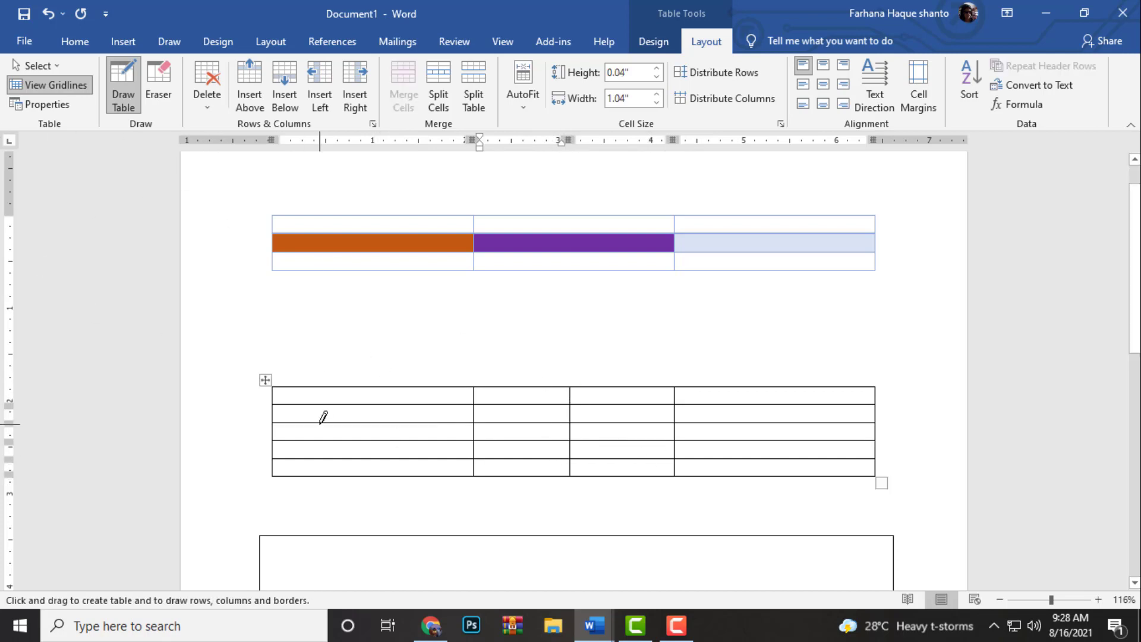
# Erase the row borders across the top four rows of the split column's right half and the top two rows of its left half
pyautogui.click(156, 90)
pyautogui.moveTo(571, 396)
pyautogui.mouseDown()
pyautogui.moveTo(600, 433)
pyautogui.moveTo(628, 432)
pyautogui.moveTo(624, 454)
pyautogui.mouseUp()
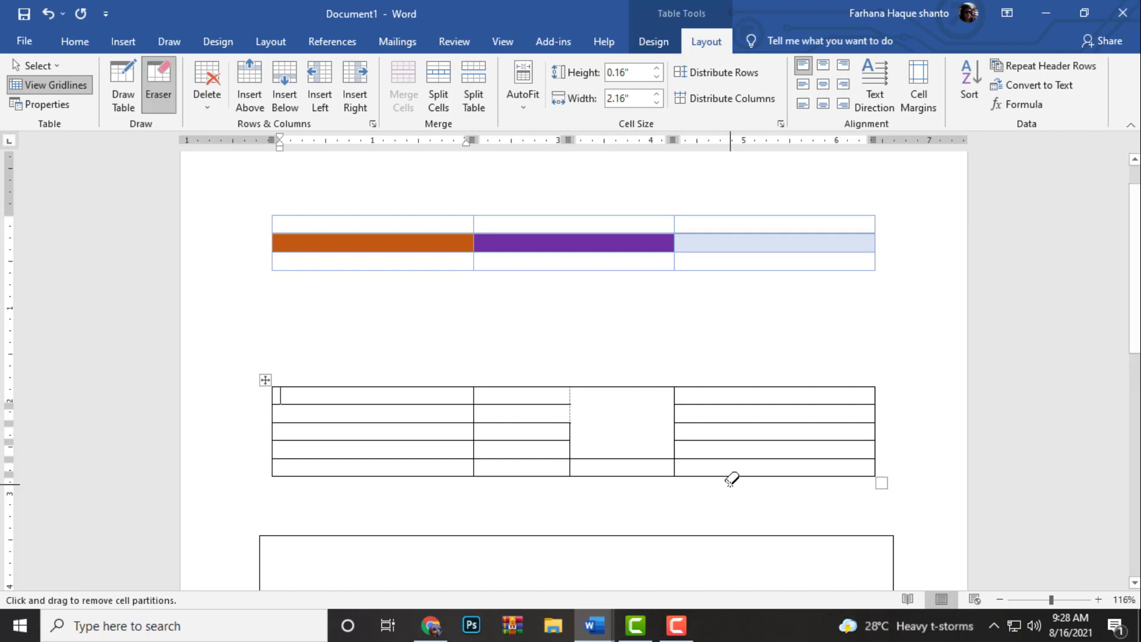
pyautogui.moveTo(545, 394); pyautogui.dragTo(584, 408)
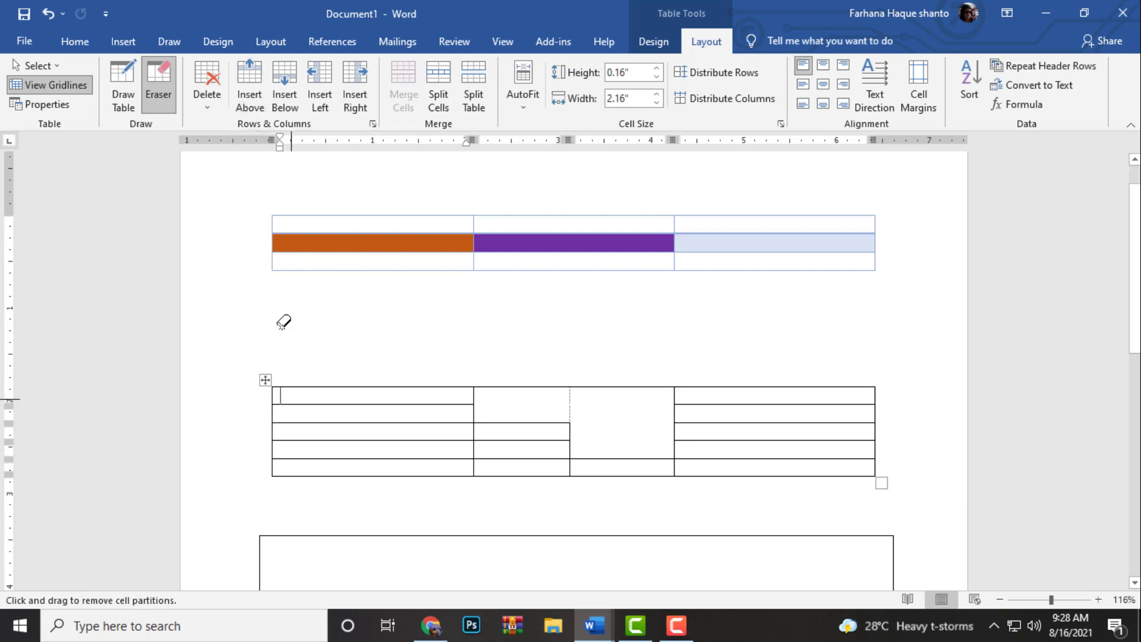
# Insert a new row above the first row of the second table
pyautogui.click(249, 86)
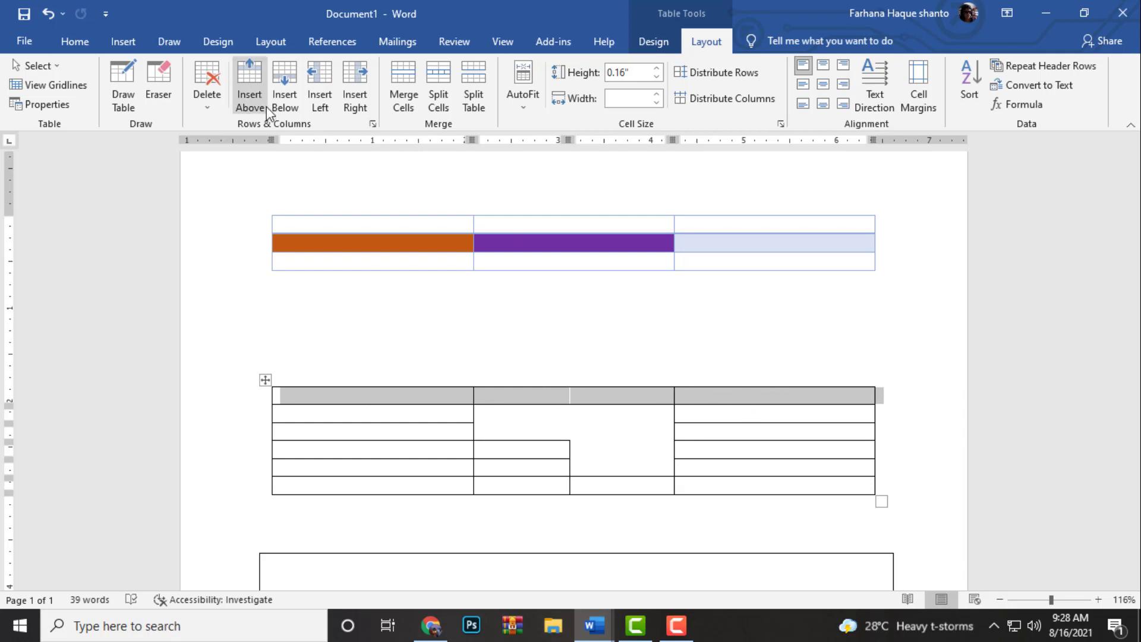
# Insert a row below the second table's new first row, four columns at its left edge, and four more columns to their right
pyautogui.click(283, 91)
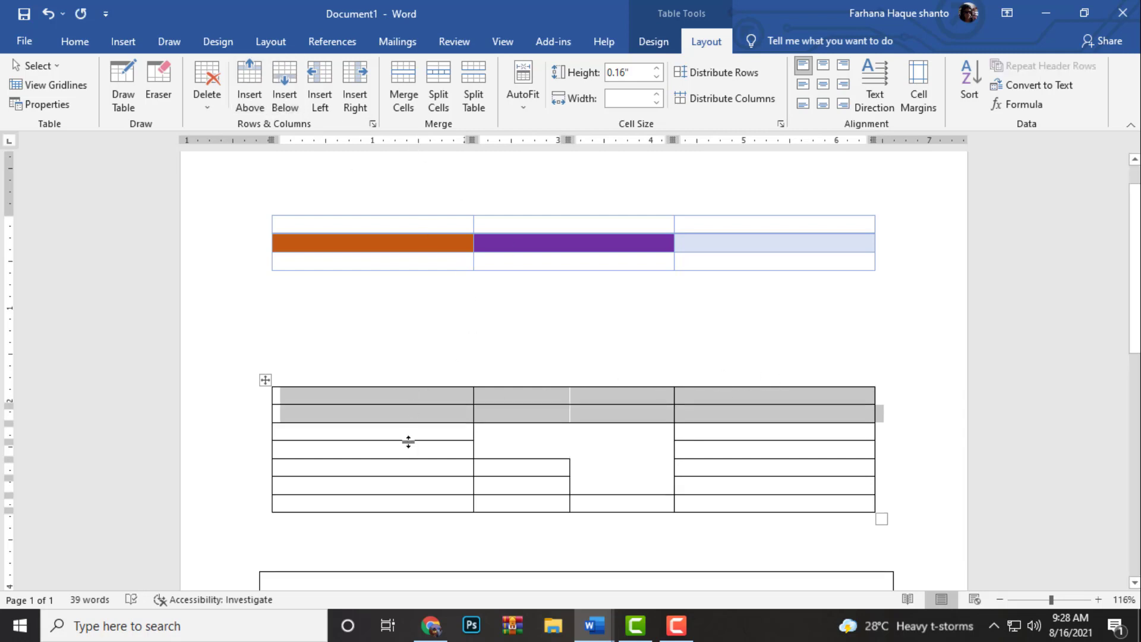
pyautogui.click(314, 82)
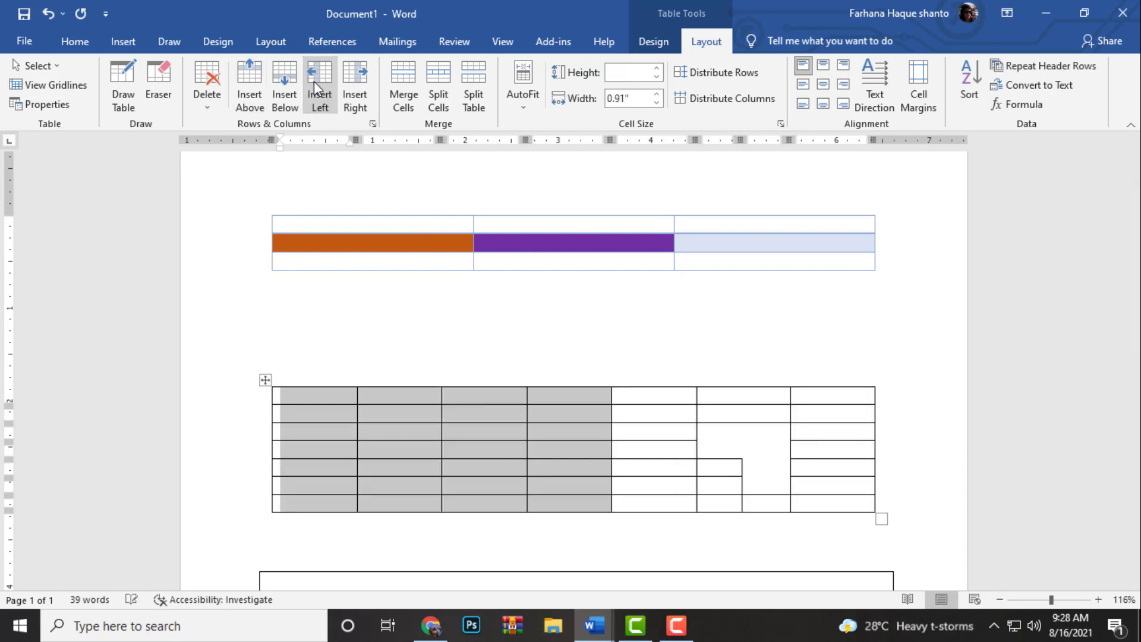
pyautogui.click(355, 89)
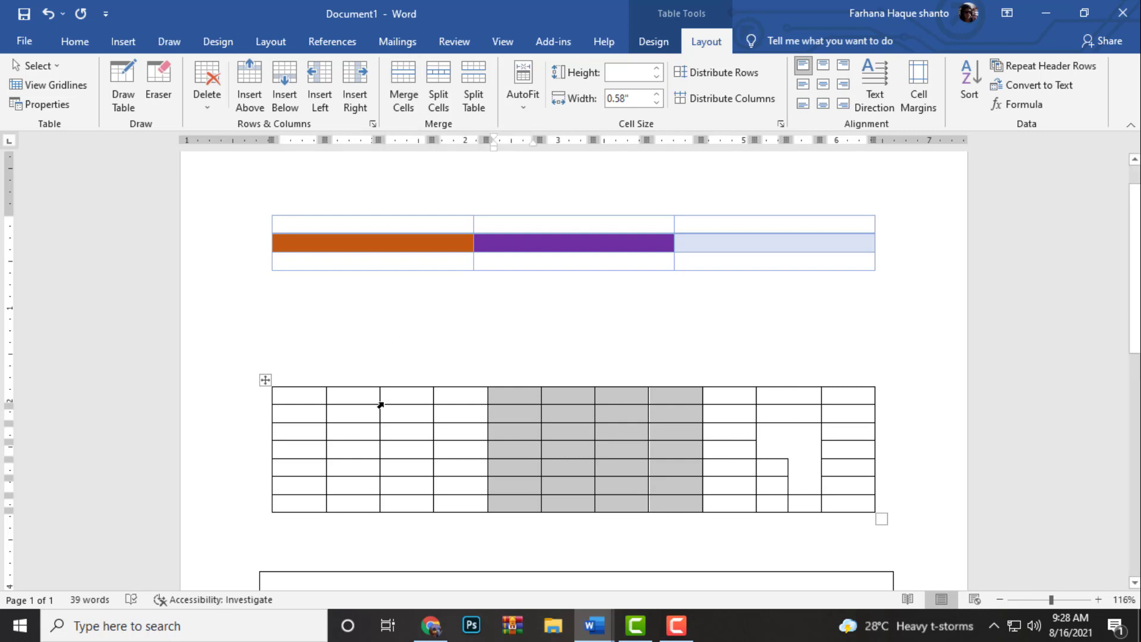
# Merge the top three cells of the second table's second column into one cell
pyautogui.click(333, 400)
pyautogui.moveTo(345, 400); pyautogui.dragTo(375, 436)
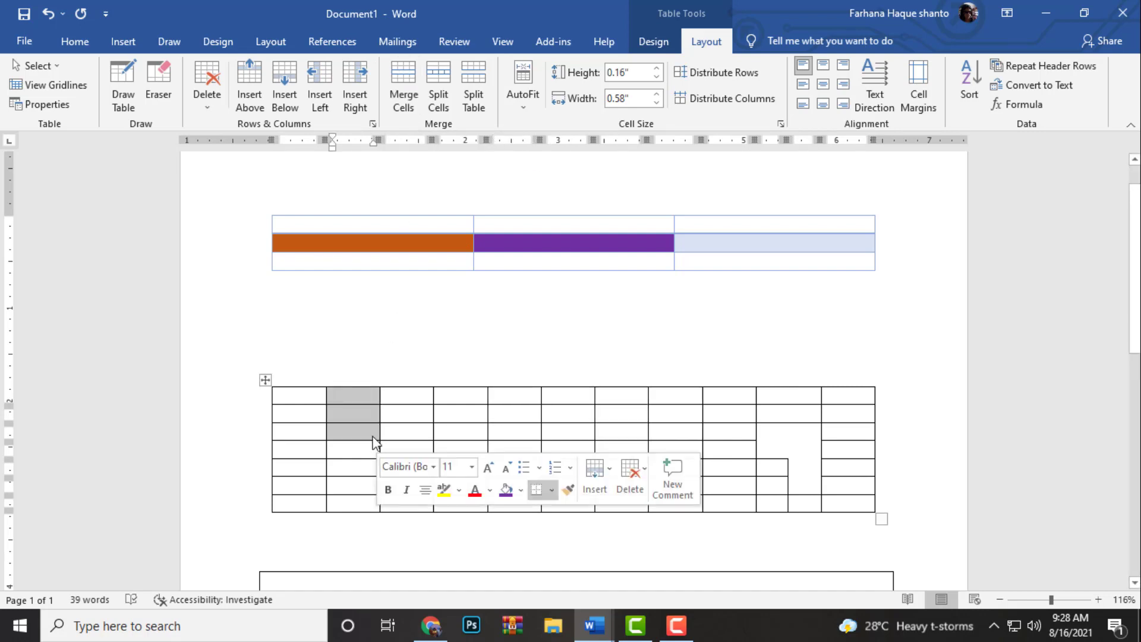
pyautogui.click(401, 98)
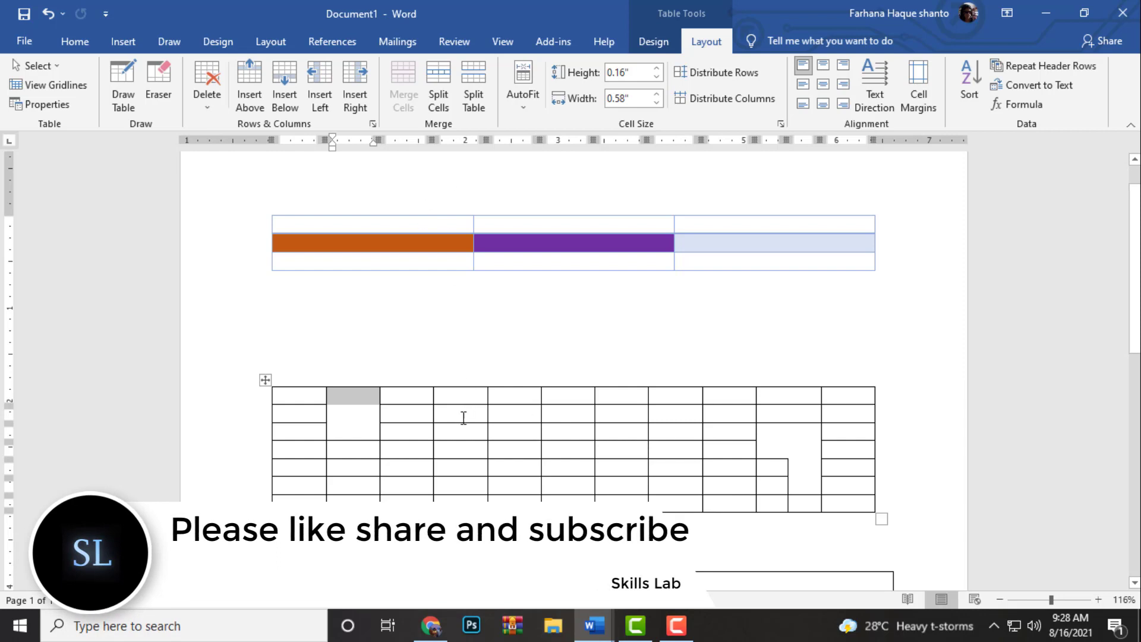
# Split the third- and fourth-row cells of the second table's fourth column into 3 columns and 2 rows
pyautogui.click(419, 418)
pyautogui.moveTo(455, 433); pyautogui.dragTo(461, 449)
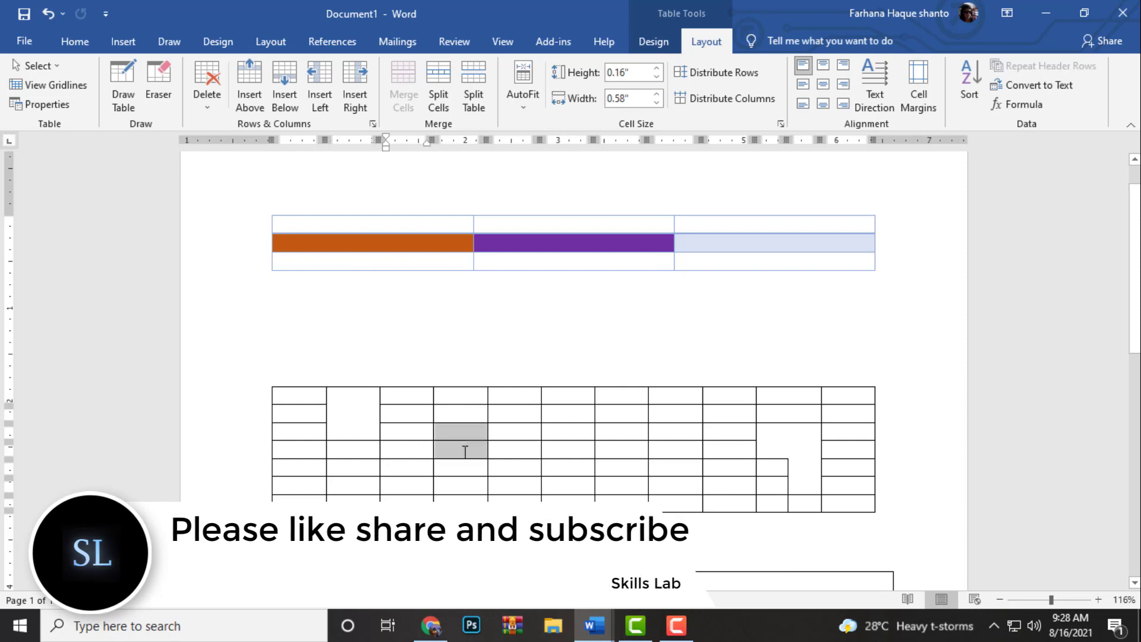
pyautogui.click(444, 87)
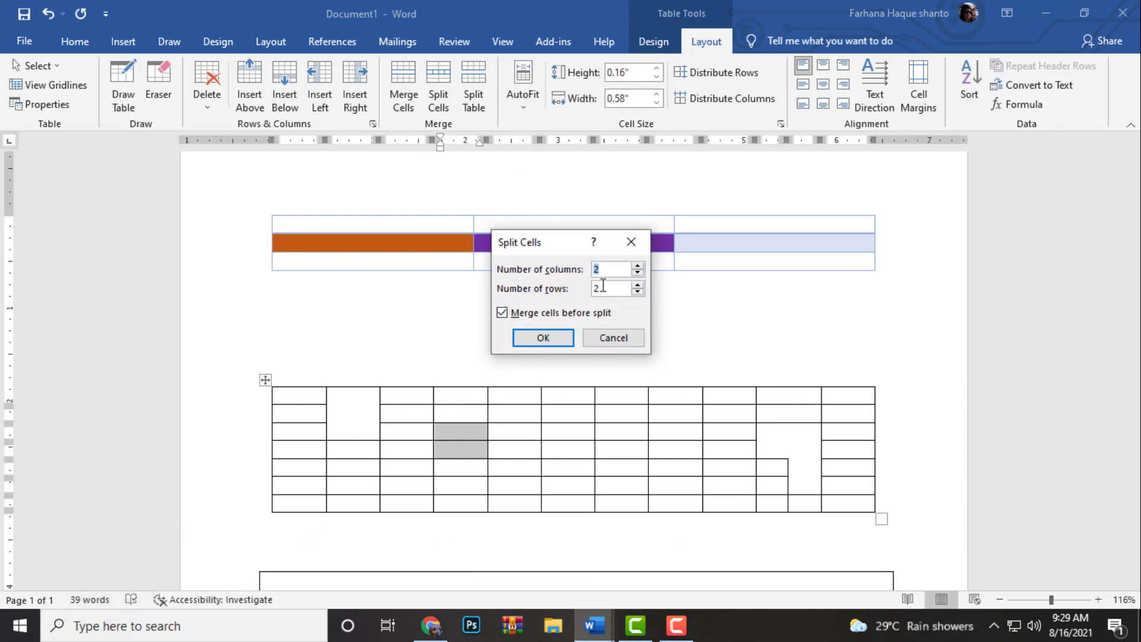
pyautogui.press('BackSpace')
pyautogui.write('3')
pyautogui.click(545, 339)
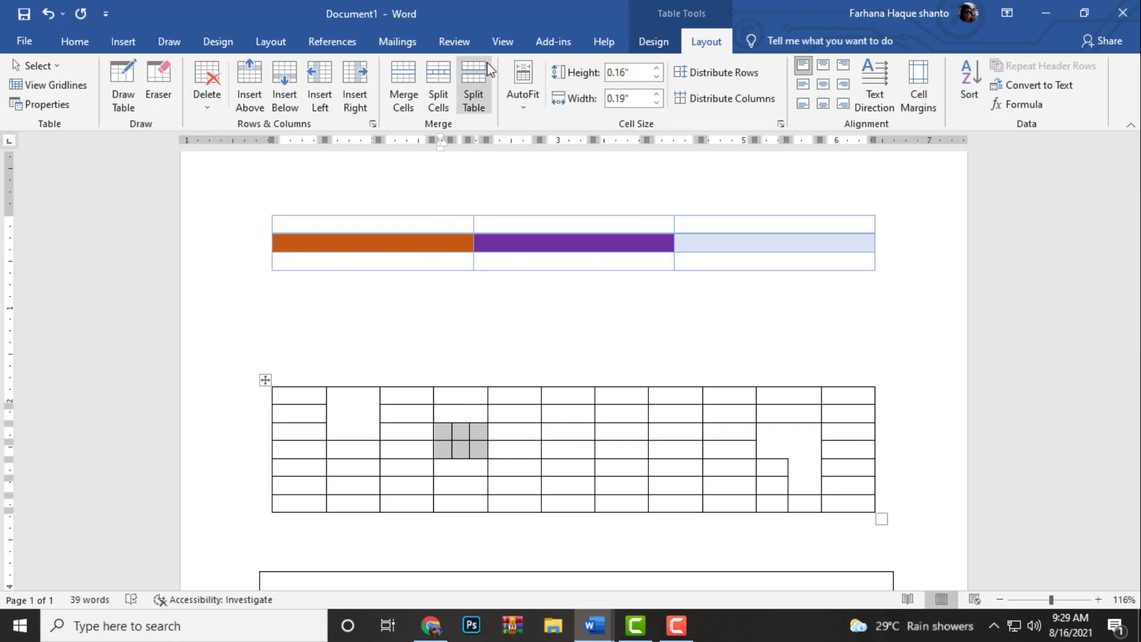
# Split the second table above its third row and return to the layout tools for the lower part
pyautogui.click(476, 89)
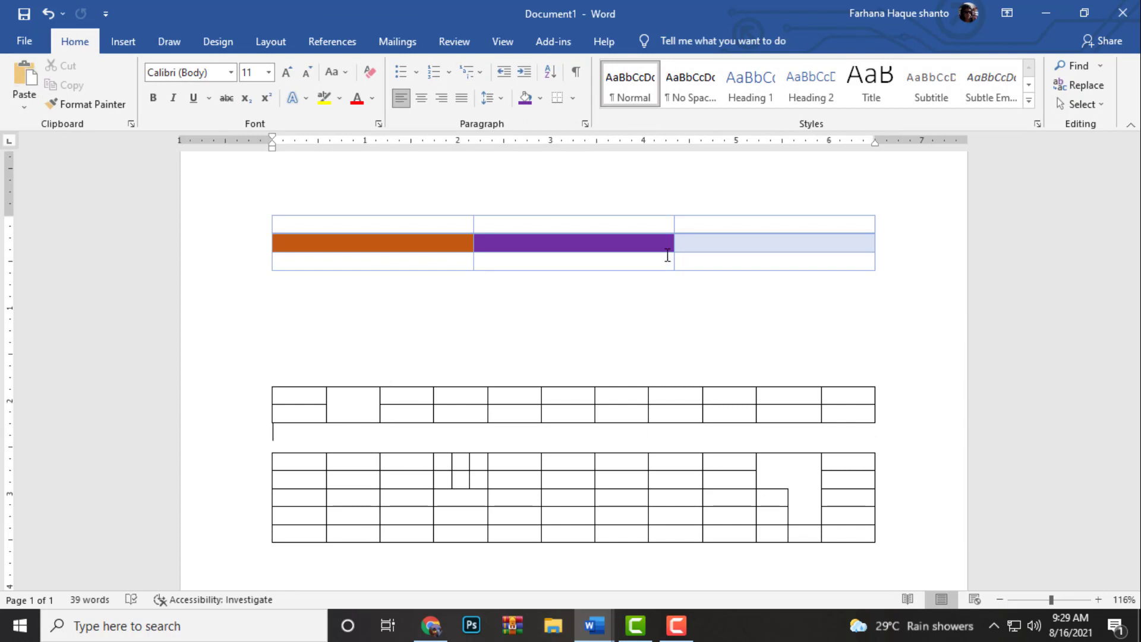
pyautogui.click(543, 507)
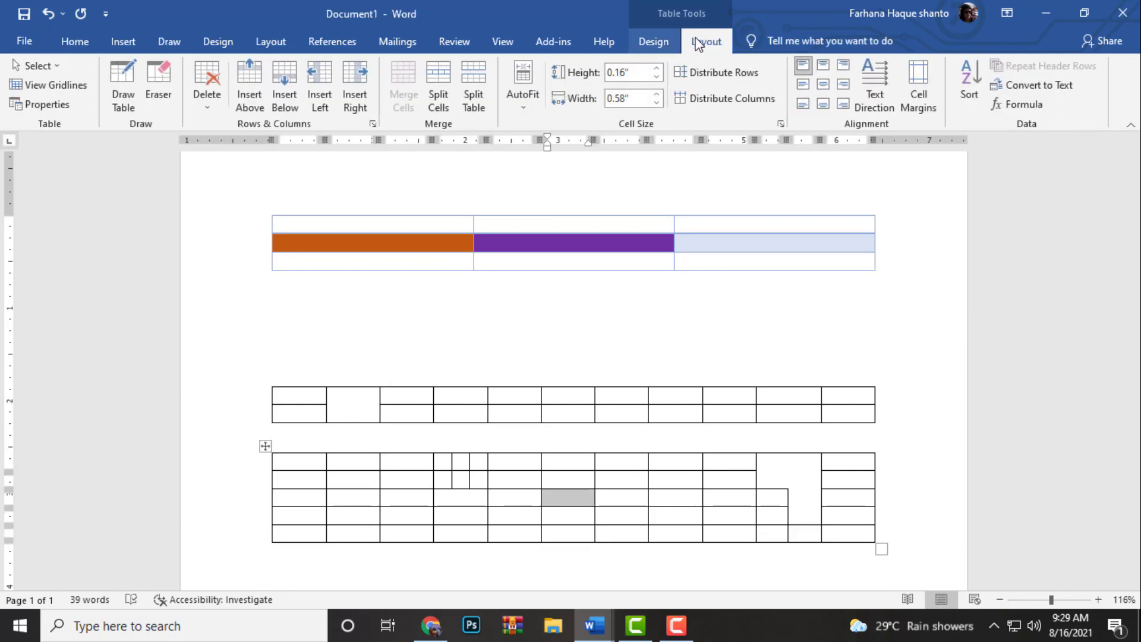
pyautogui.click(657, 40)
pyautogui.click(707, 41)
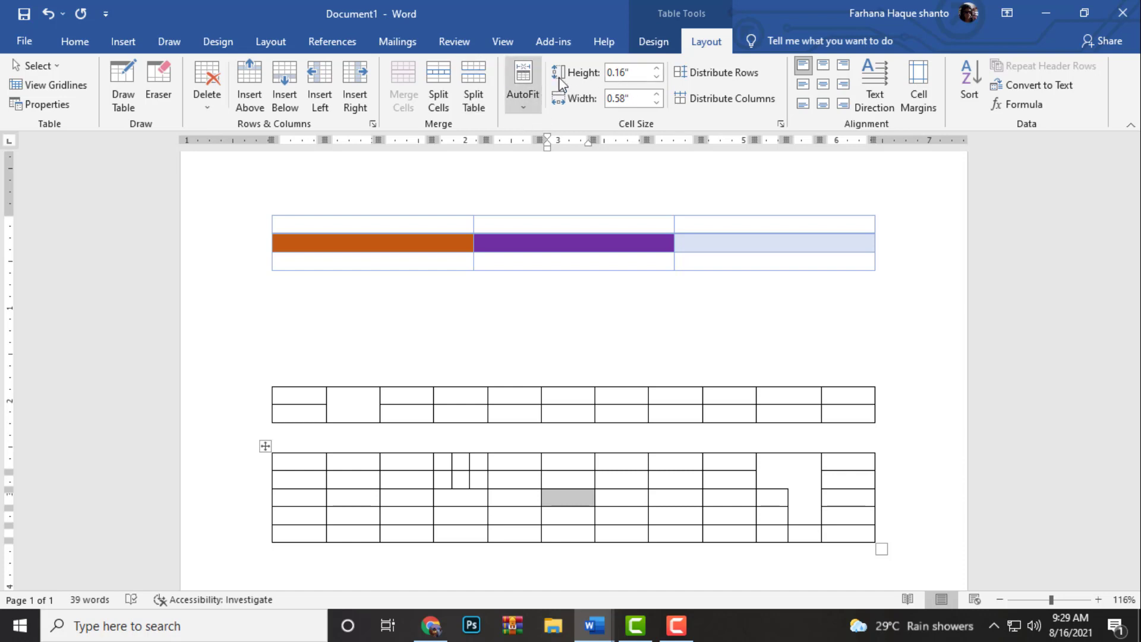
# Set the height of the lower split table's second row to 0.4"
pyautogui.click(408, 476)
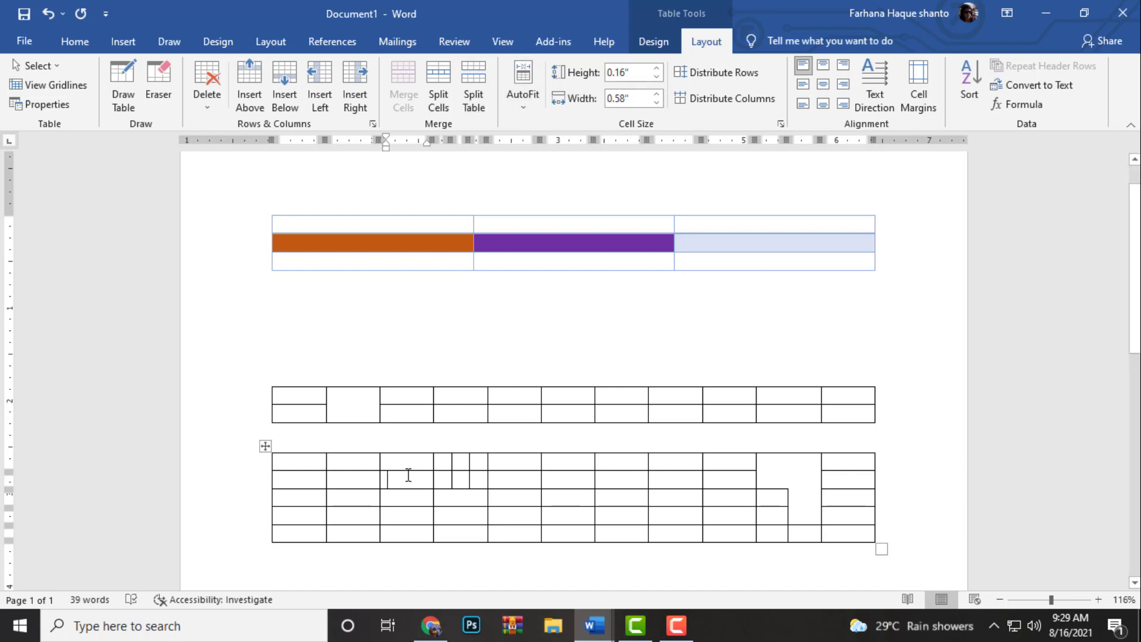
pyautogui.click(657, 68)
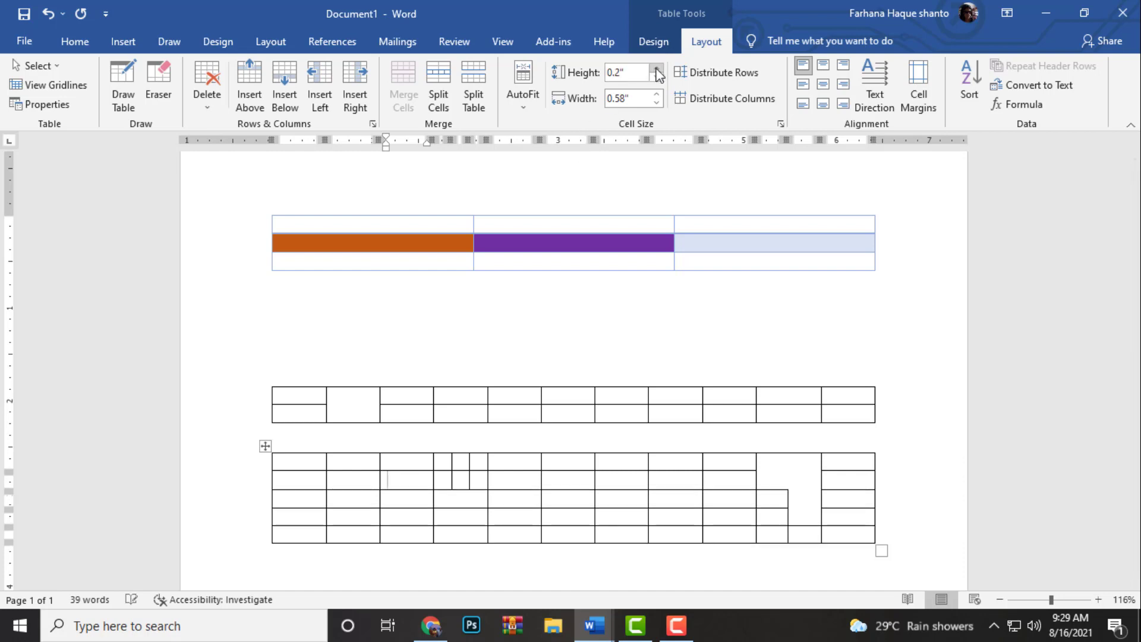
pyautogui.click(657, 68)
pyautogui.click(656, 69)
pyautogui.click(656, 69)
pyautogui.click(656, 69)
pyautogui.click(658, 77)
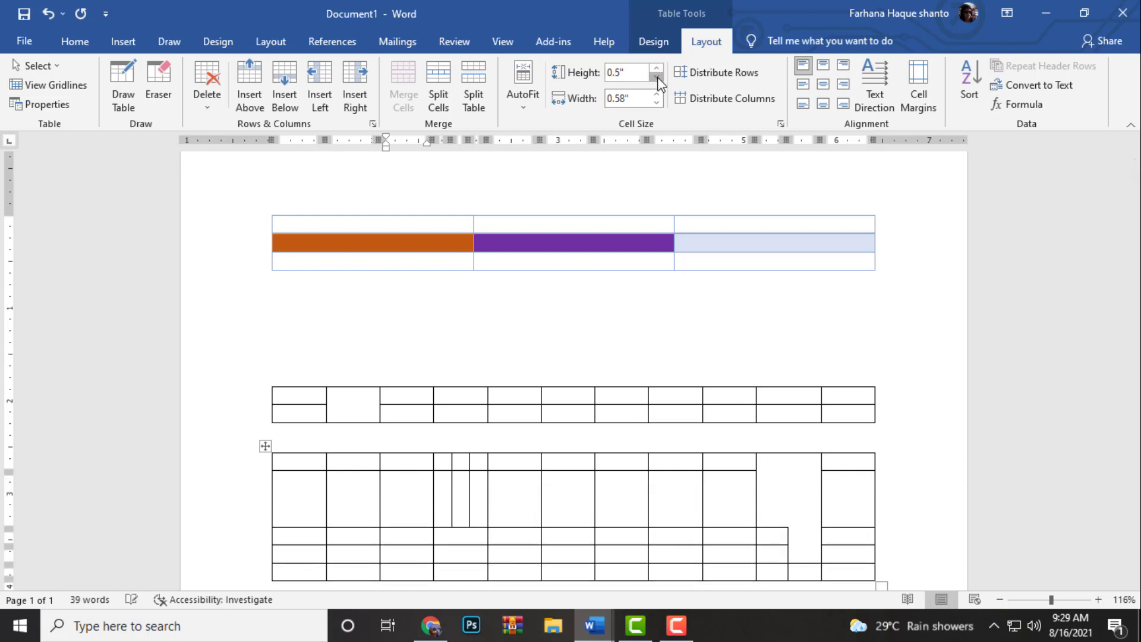
pyautogui.click(658, 78)
pyautogui.click(658, 77)
pyautogui.click(658, 78)
pyautogui.click(658, 77)
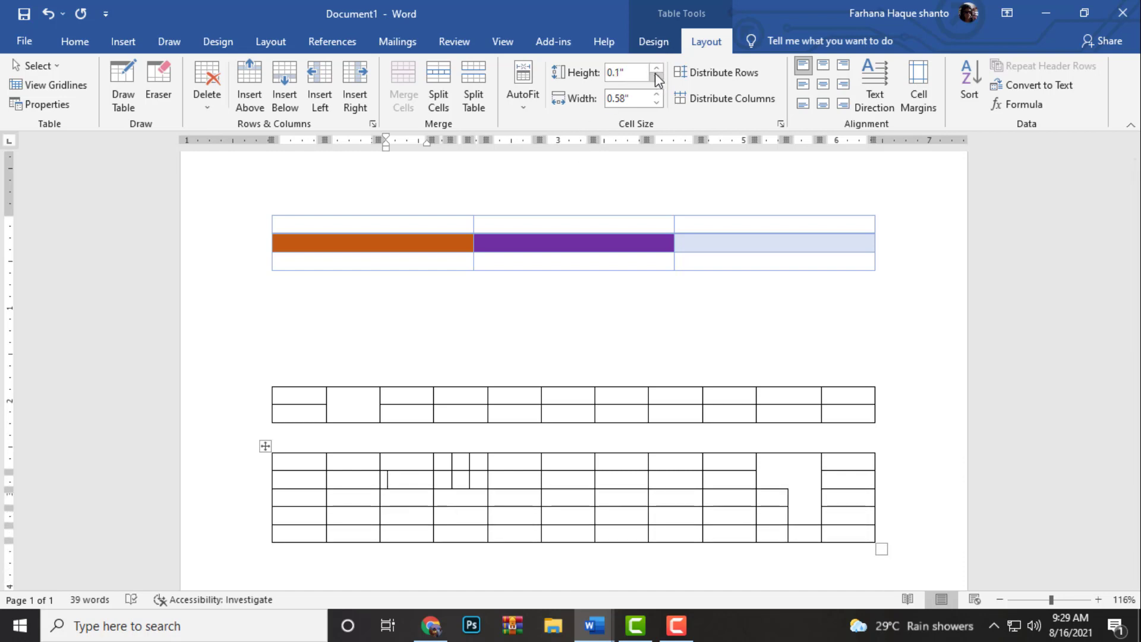
pyautogui.click(656, 69)
pyautogui.click(657, 70)
# Set the fourth cell in the lower split table's third row to 0.5" wide and try to distribute the rows evenly
pyautogui.scroll(-3, 498, 364)
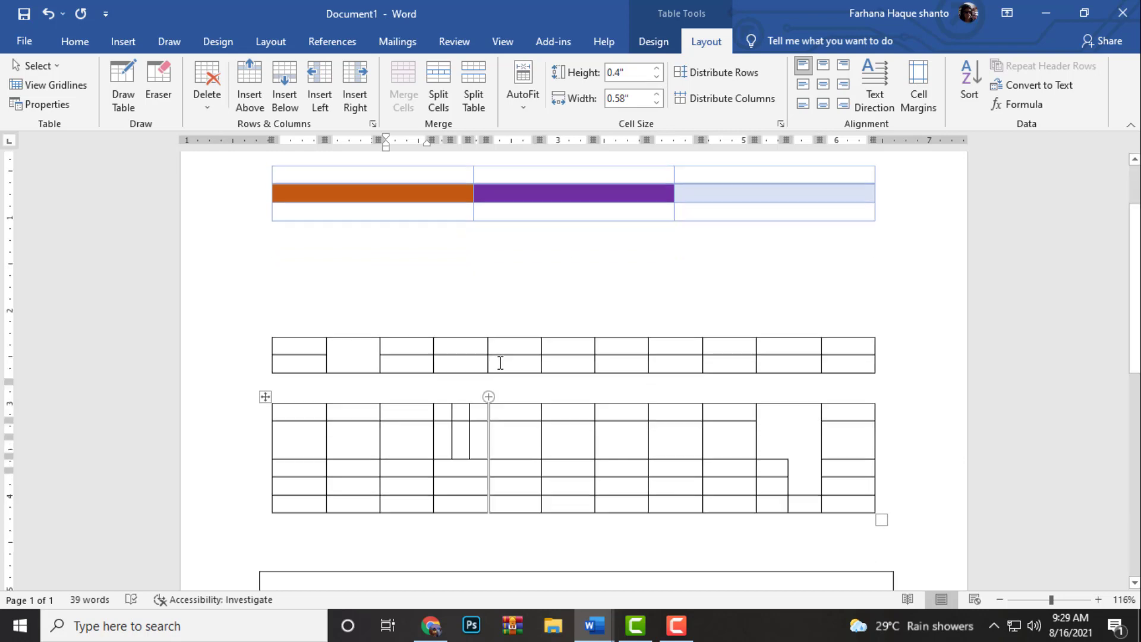
pyautogui.click(480, 396)
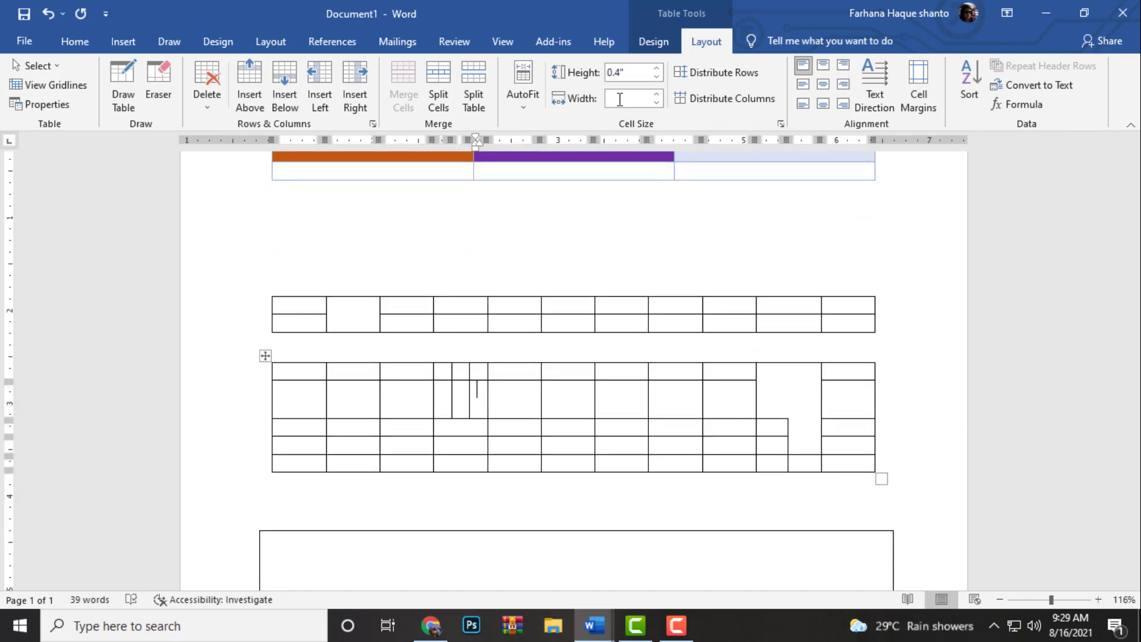
pyautogui.click(464, 424)
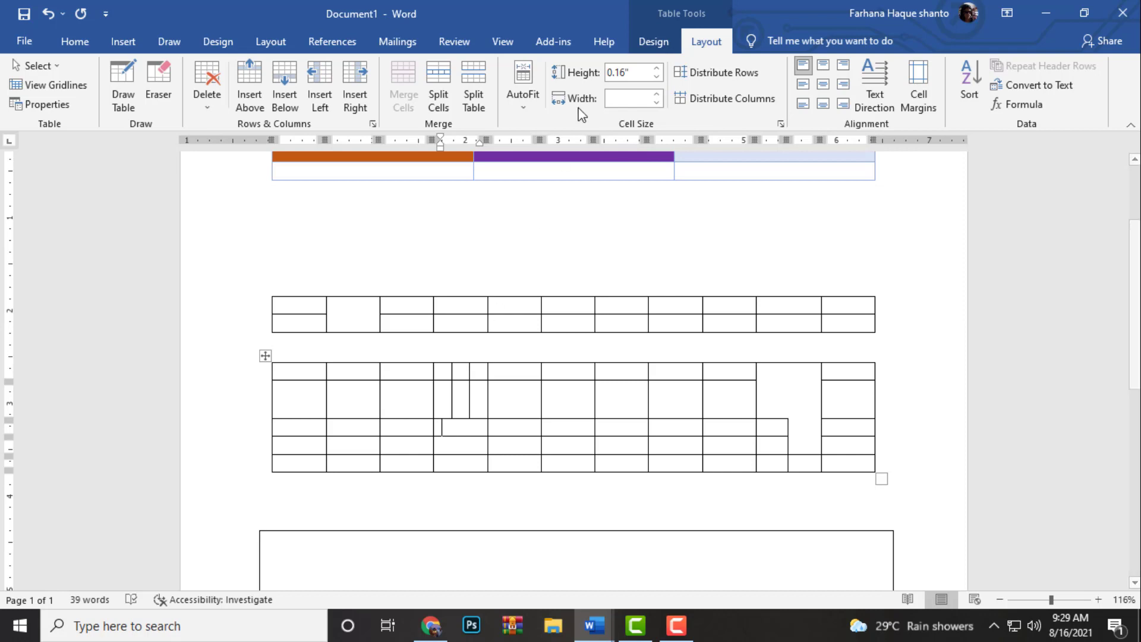
pyautogui.click(657, 93)
pyautogui.click(657, 94)
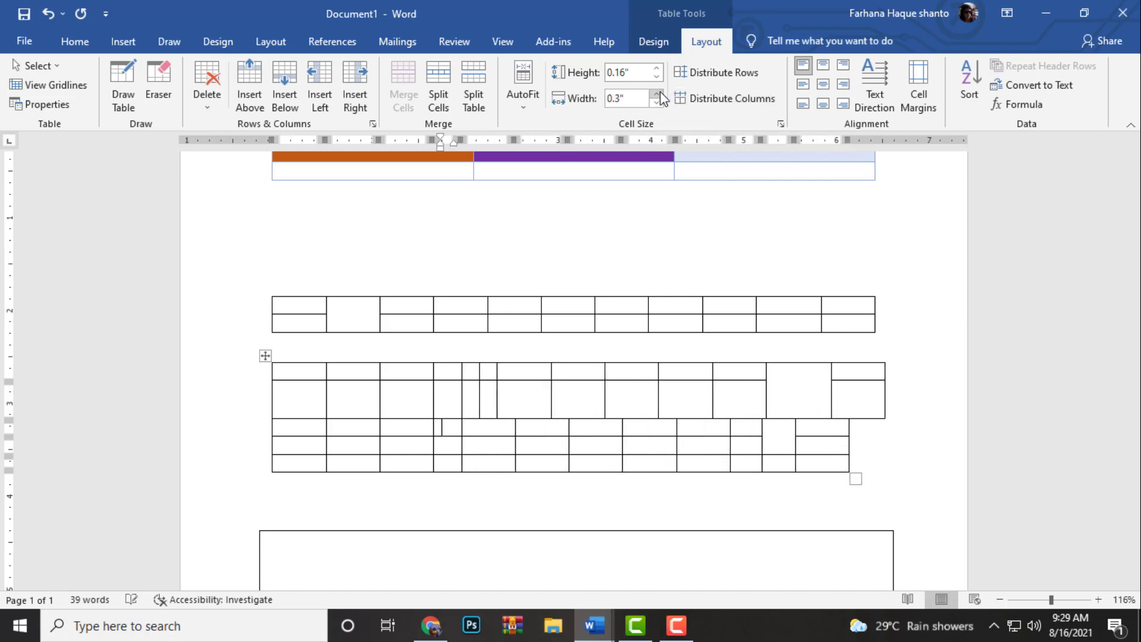
pyautogui.click(657, 94)
pyautogui.click(656, 94)
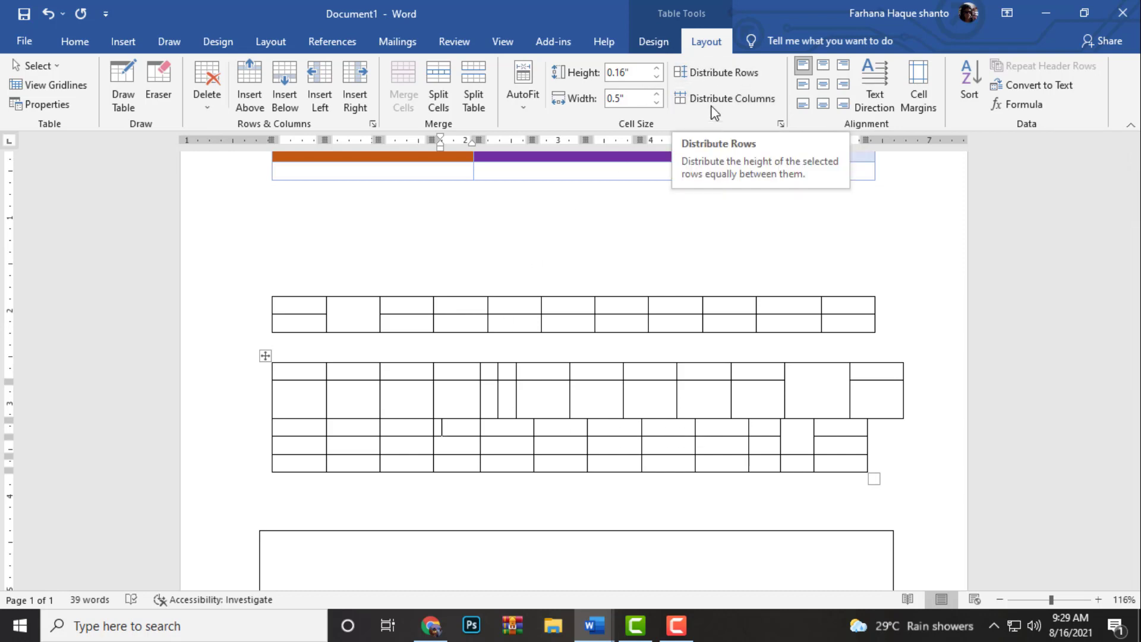
pyautogui.click(713, 72)
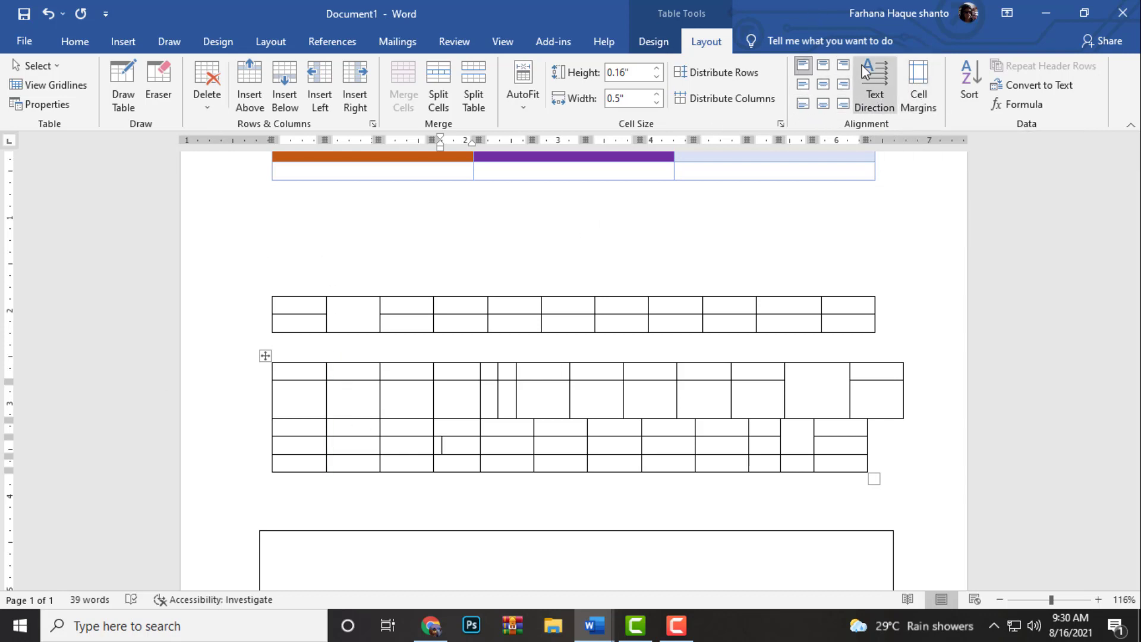
# Enter 2 in the second cell of the lower split table's first row and align it top center
pyautogui.click(365, 374)
pyautogui.write('2')
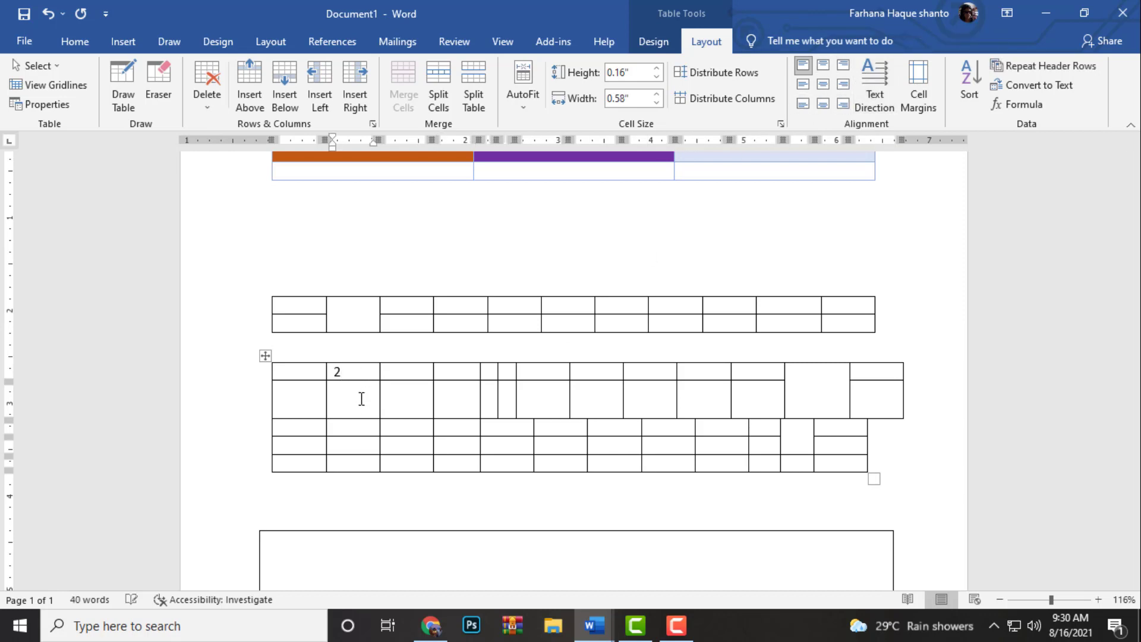
pyautogui.click(824, 86)
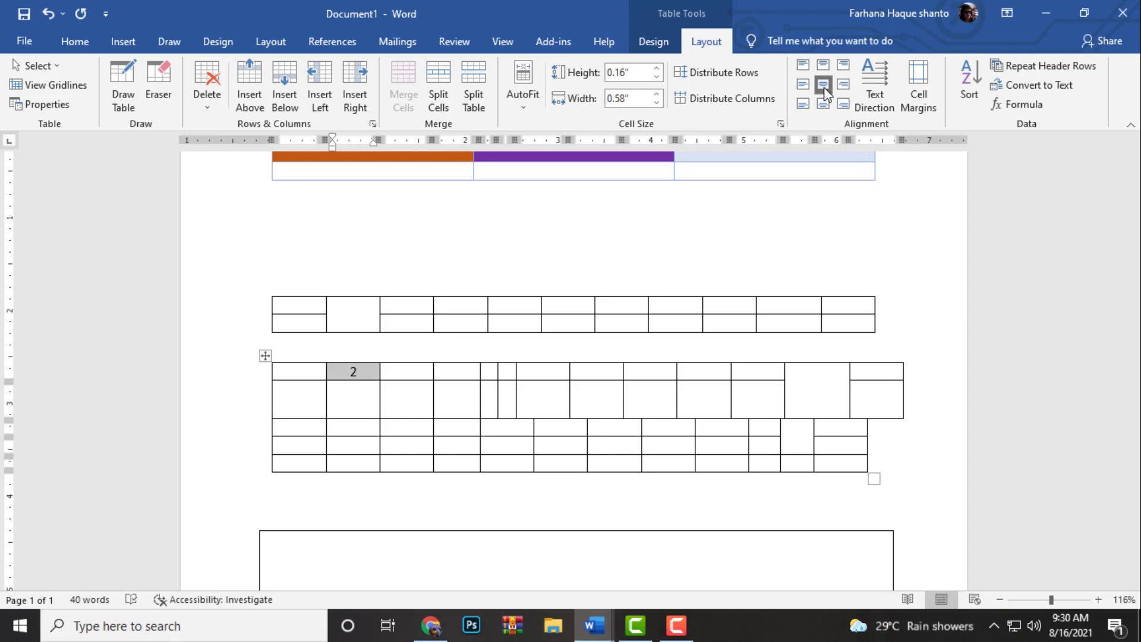
pyautogui.click(824, 67)
pyautogui.scroll(4, 739, 413)
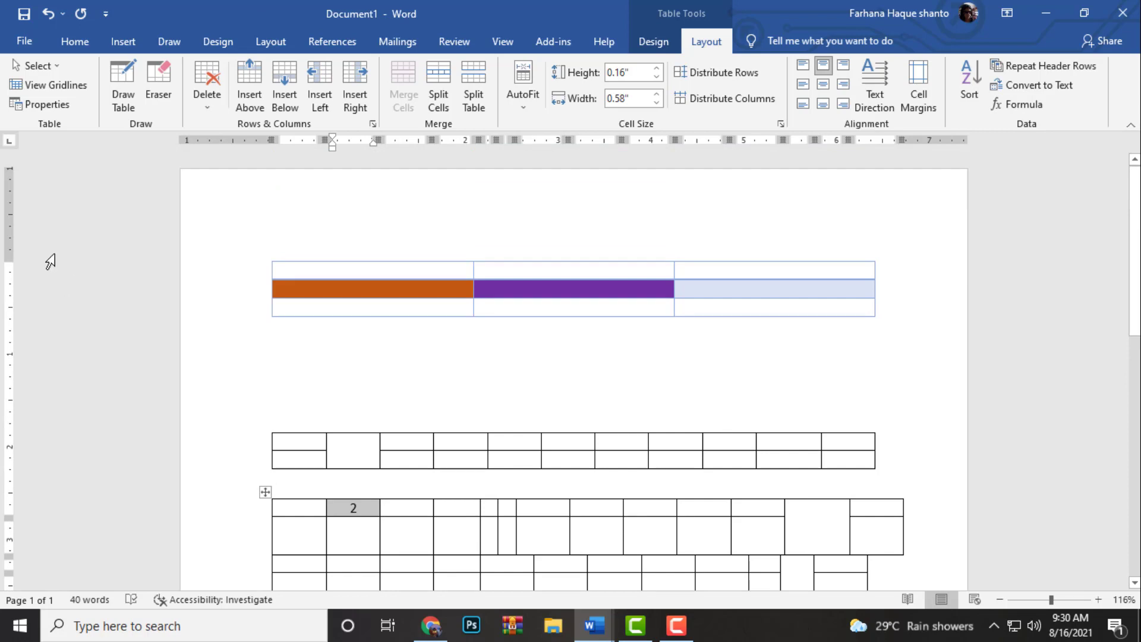
pyautogui.scroll(-10, 744, 441)
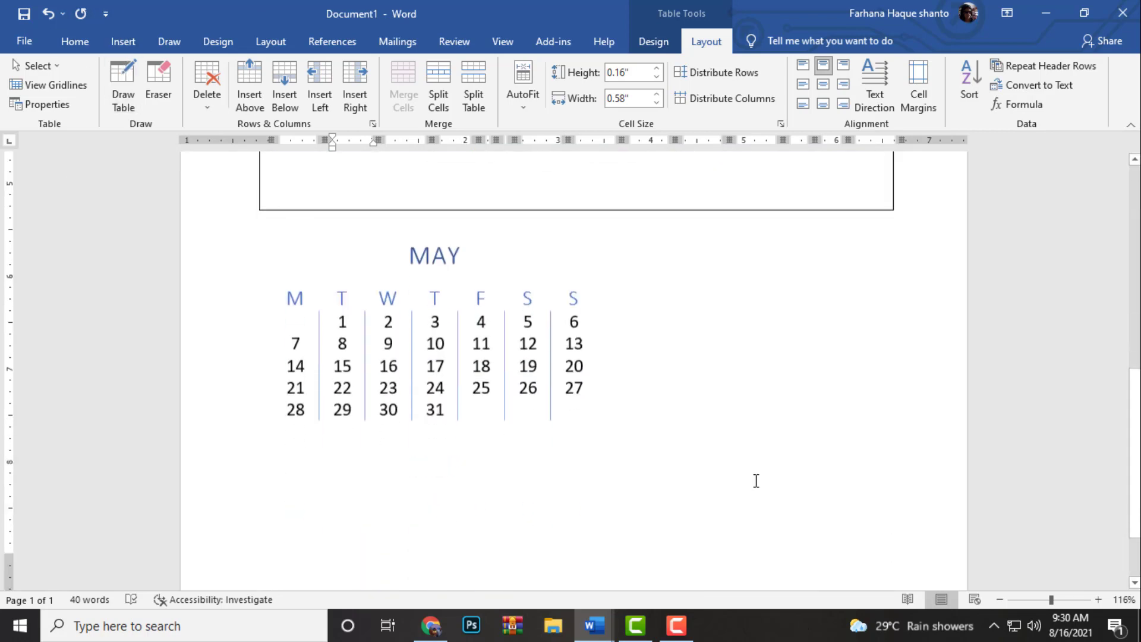
pyautogui.scroll(4, 153, 362)
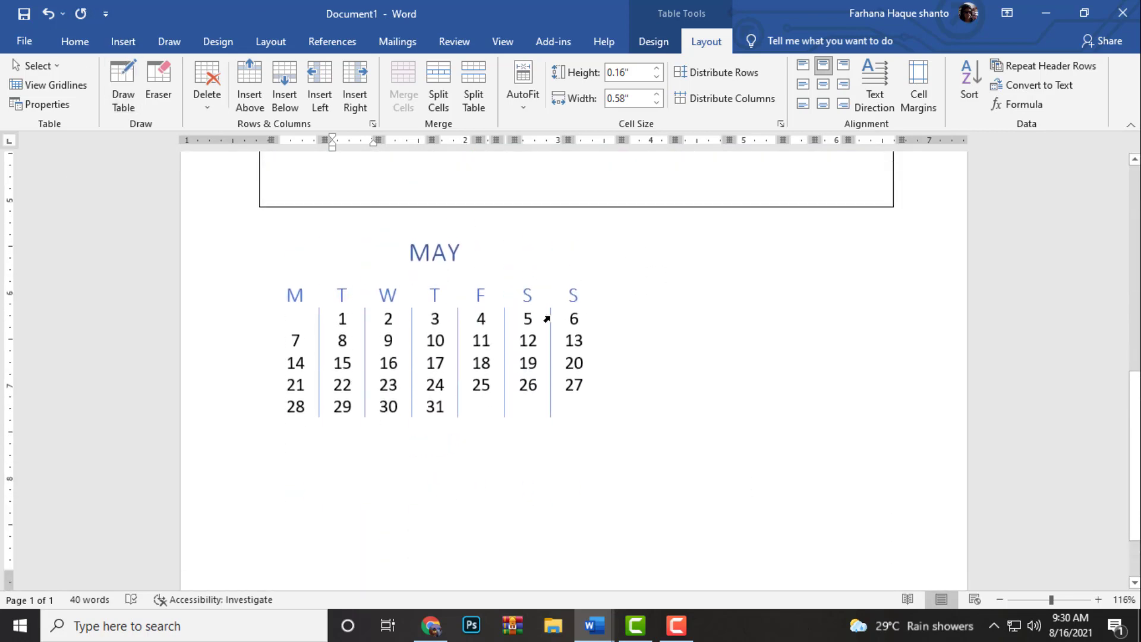
pyautogui.scroll(-1, 551, 316)
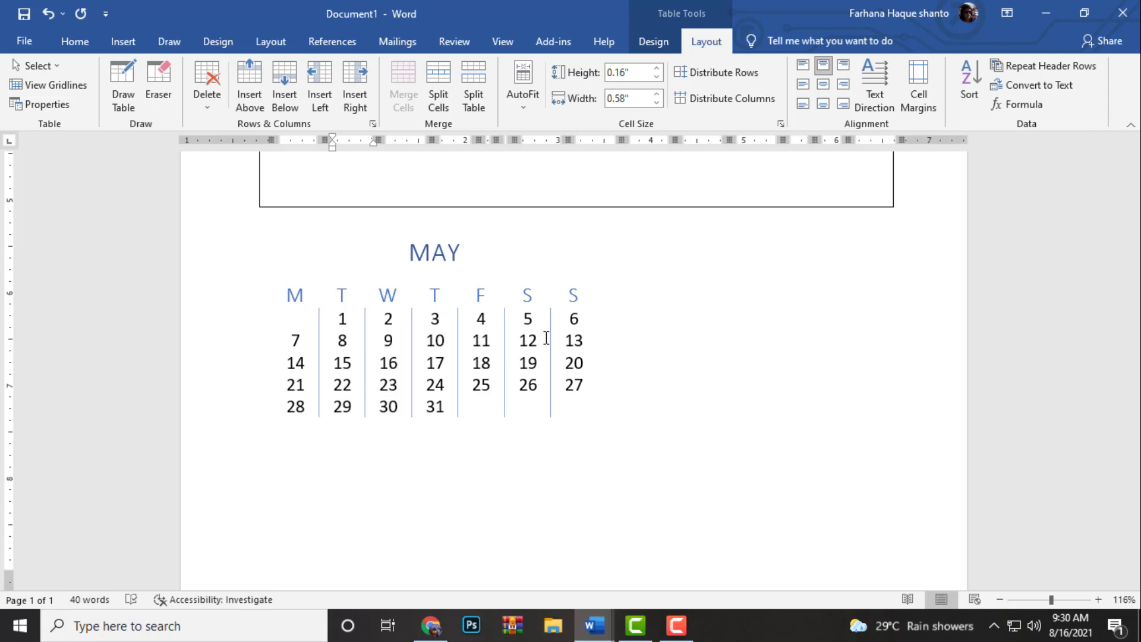
pyautogui.click(676, 625)
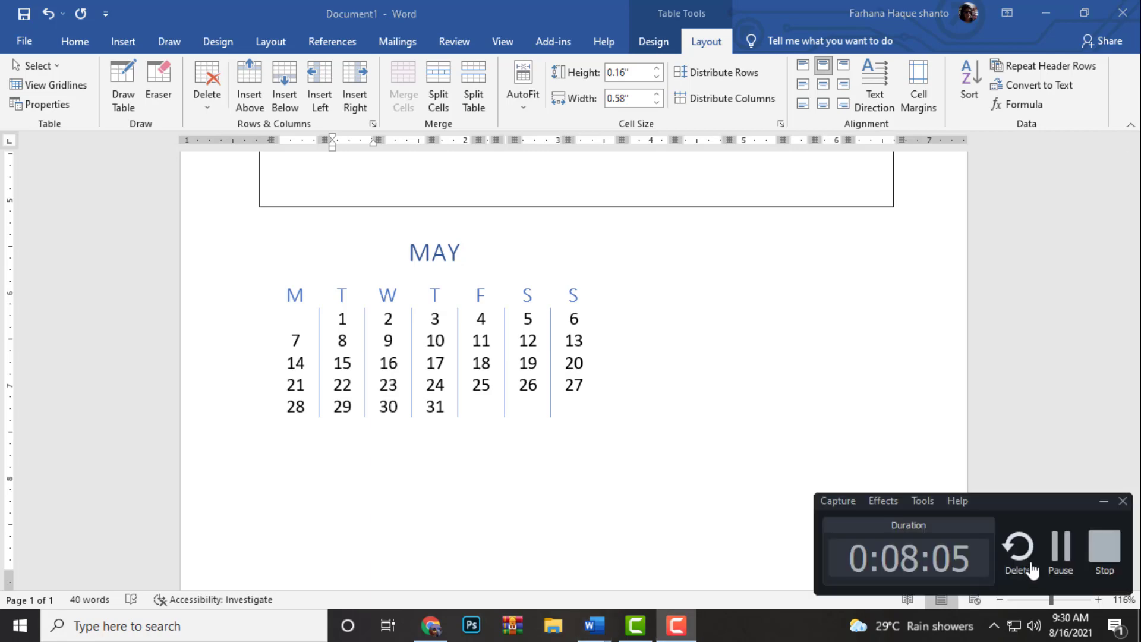
pyautogui.click(1104, 546)
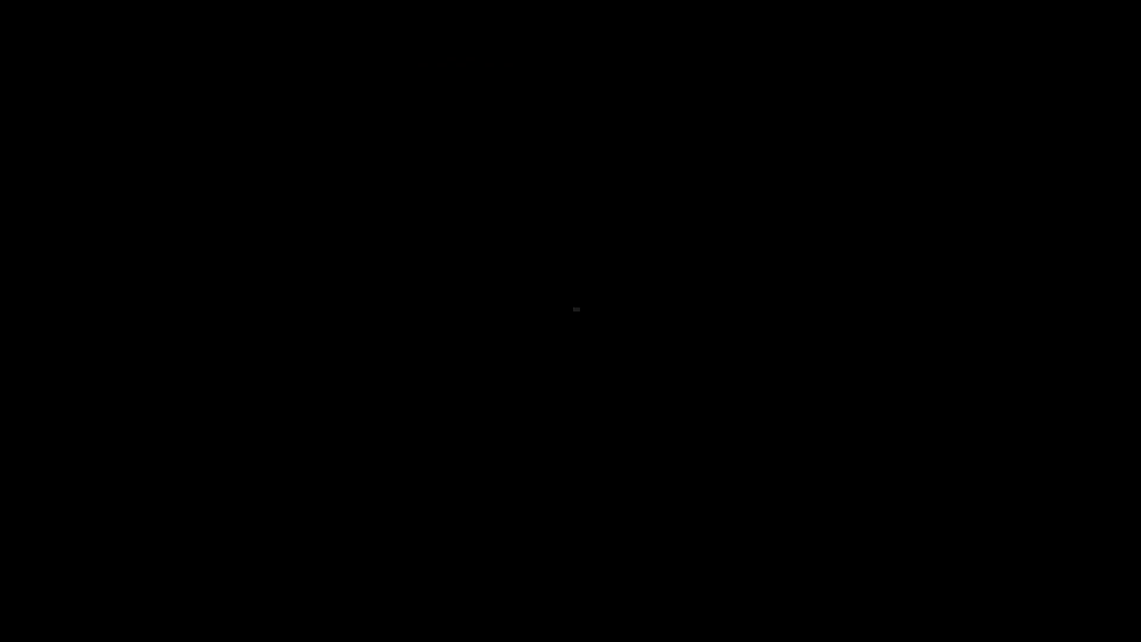